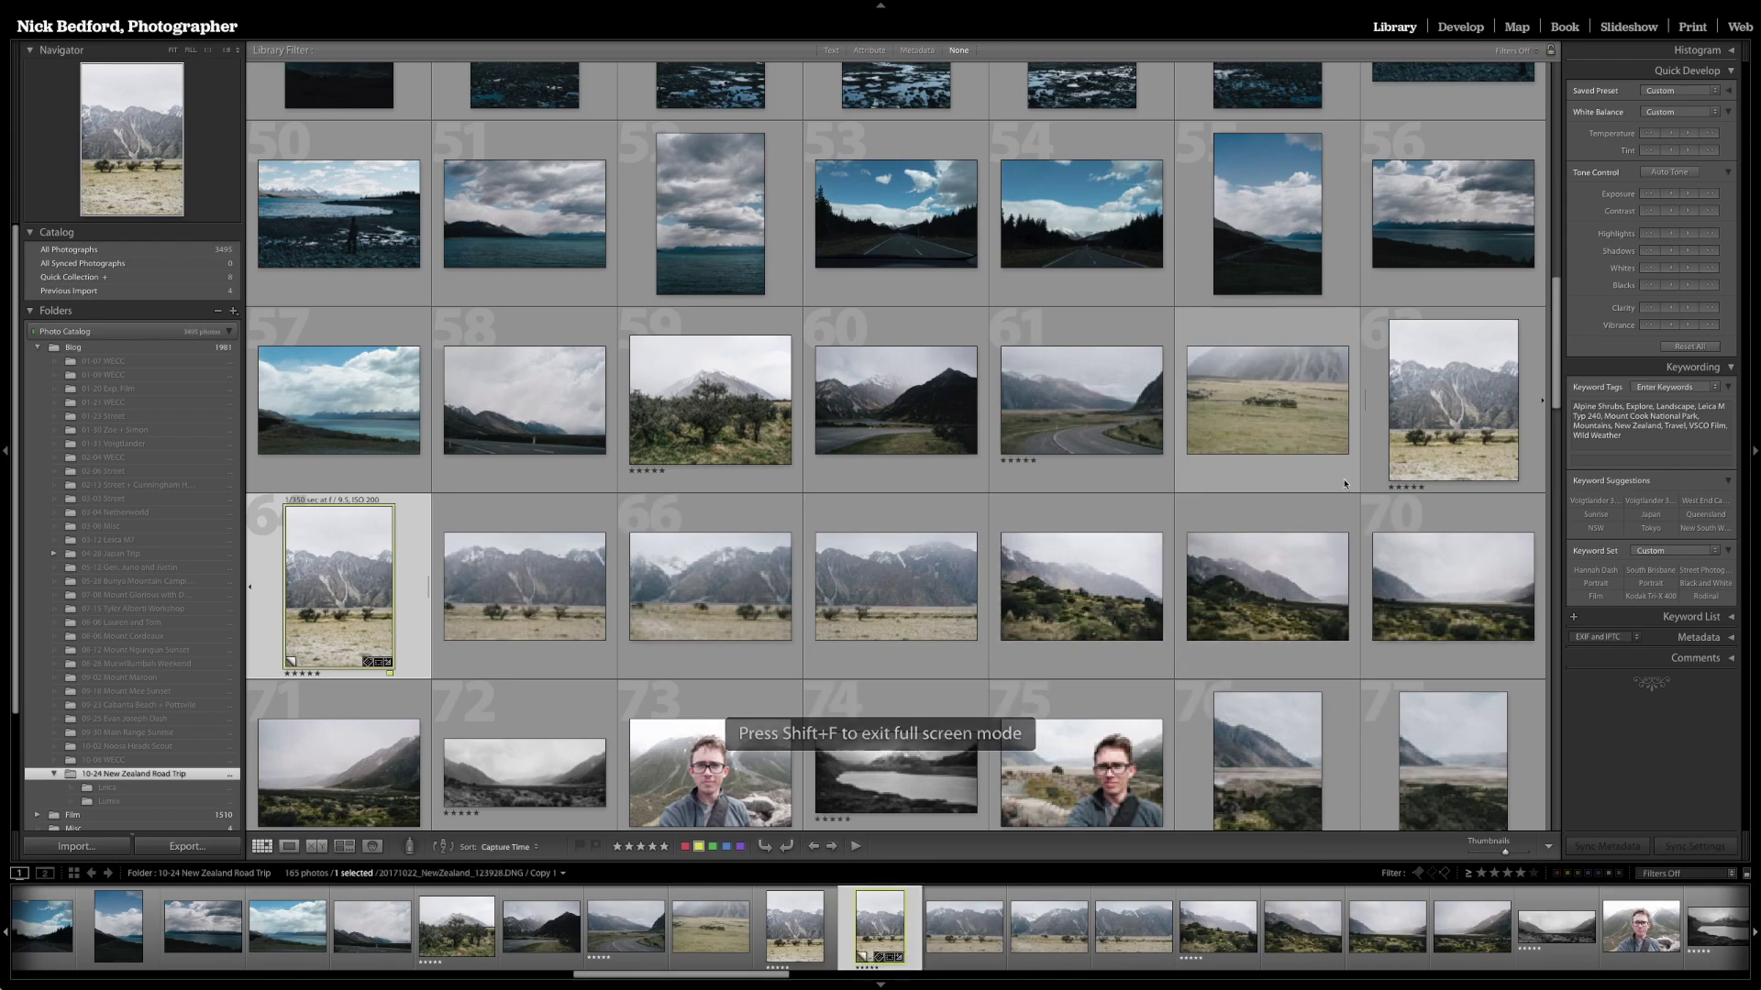
Open the starred portrait mountain photo 20171022_NewZealand_123928.DNG and inspect its crop.
double_click(1447, 404)
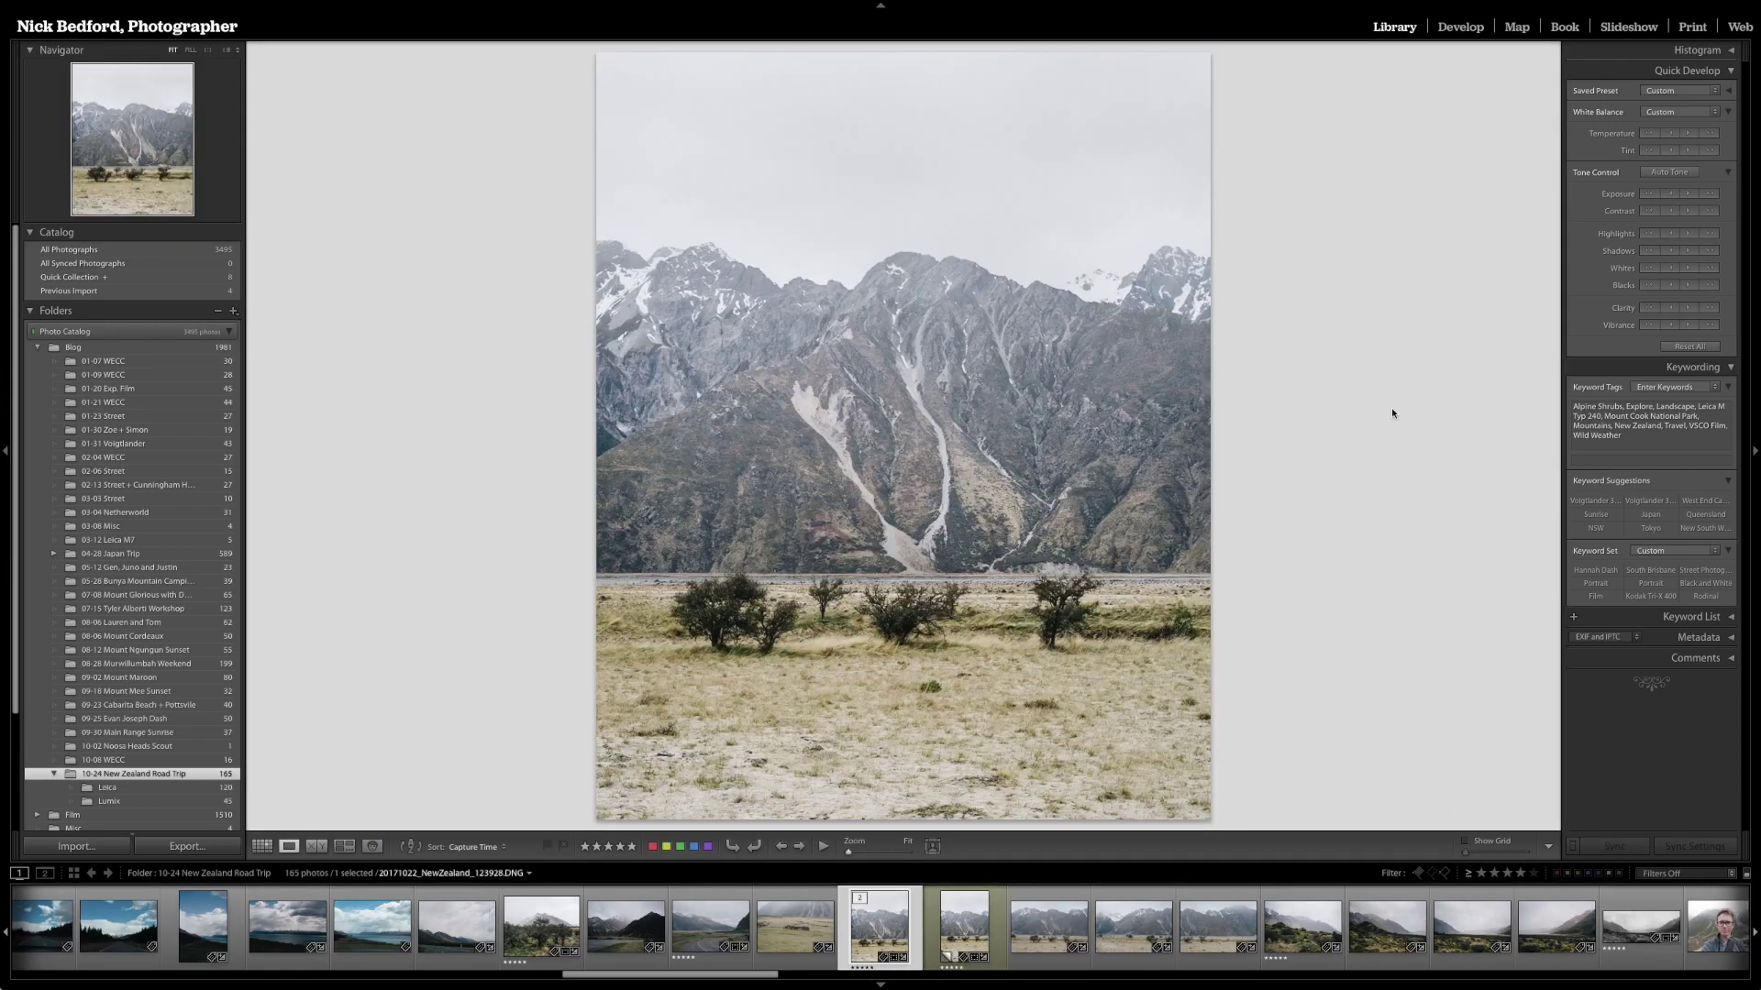
key("r")
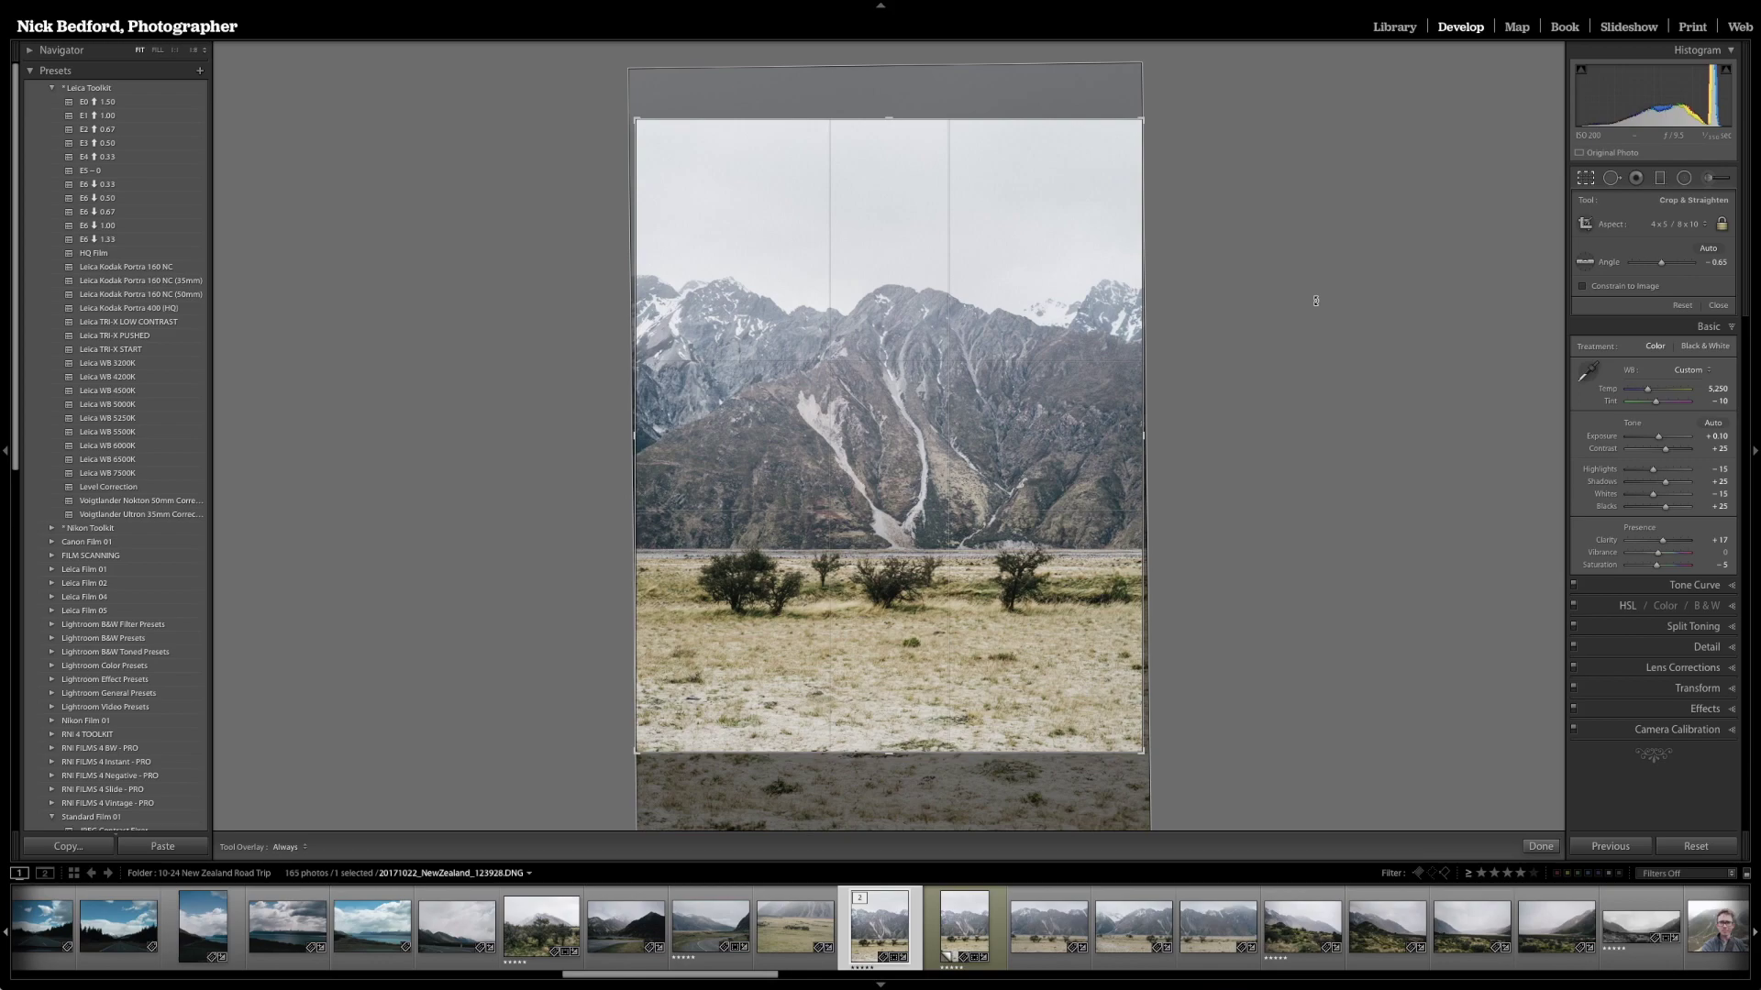
key("Return")
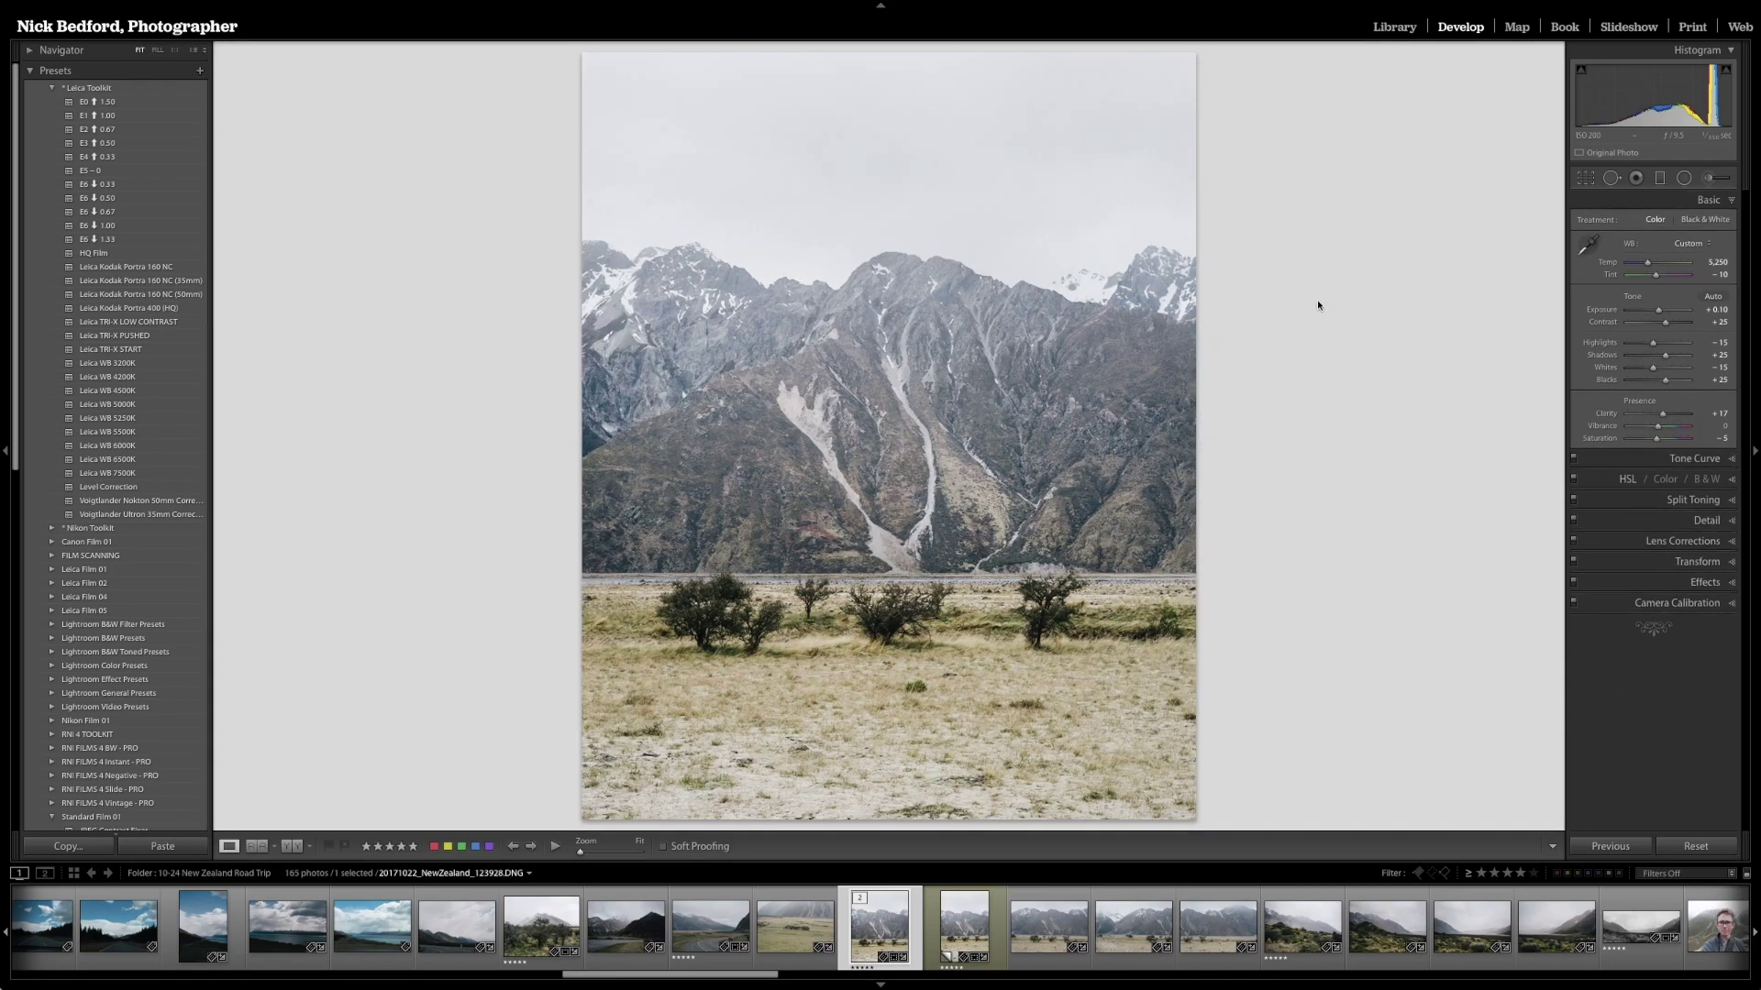
Create a new virtual copy from Copy 1 of the mountain photo and clear its star rating and yellow label.
left_click(980, 931)
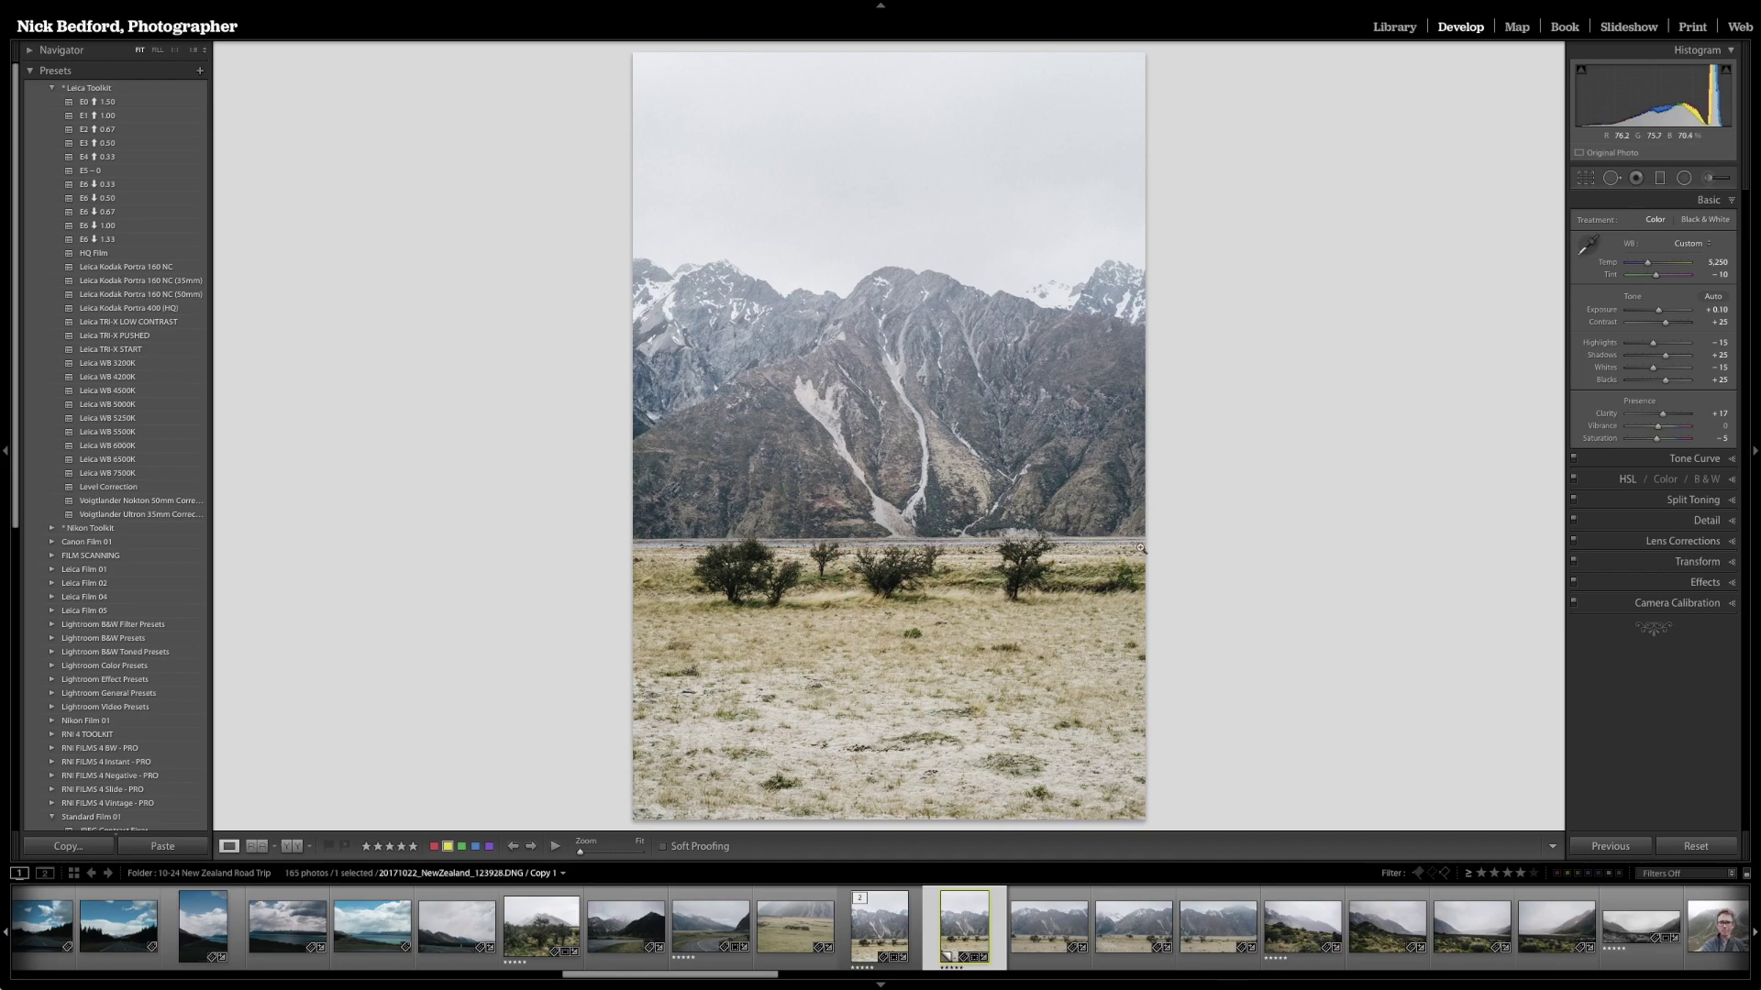
key("ctrl+apostrophe")
key("0")
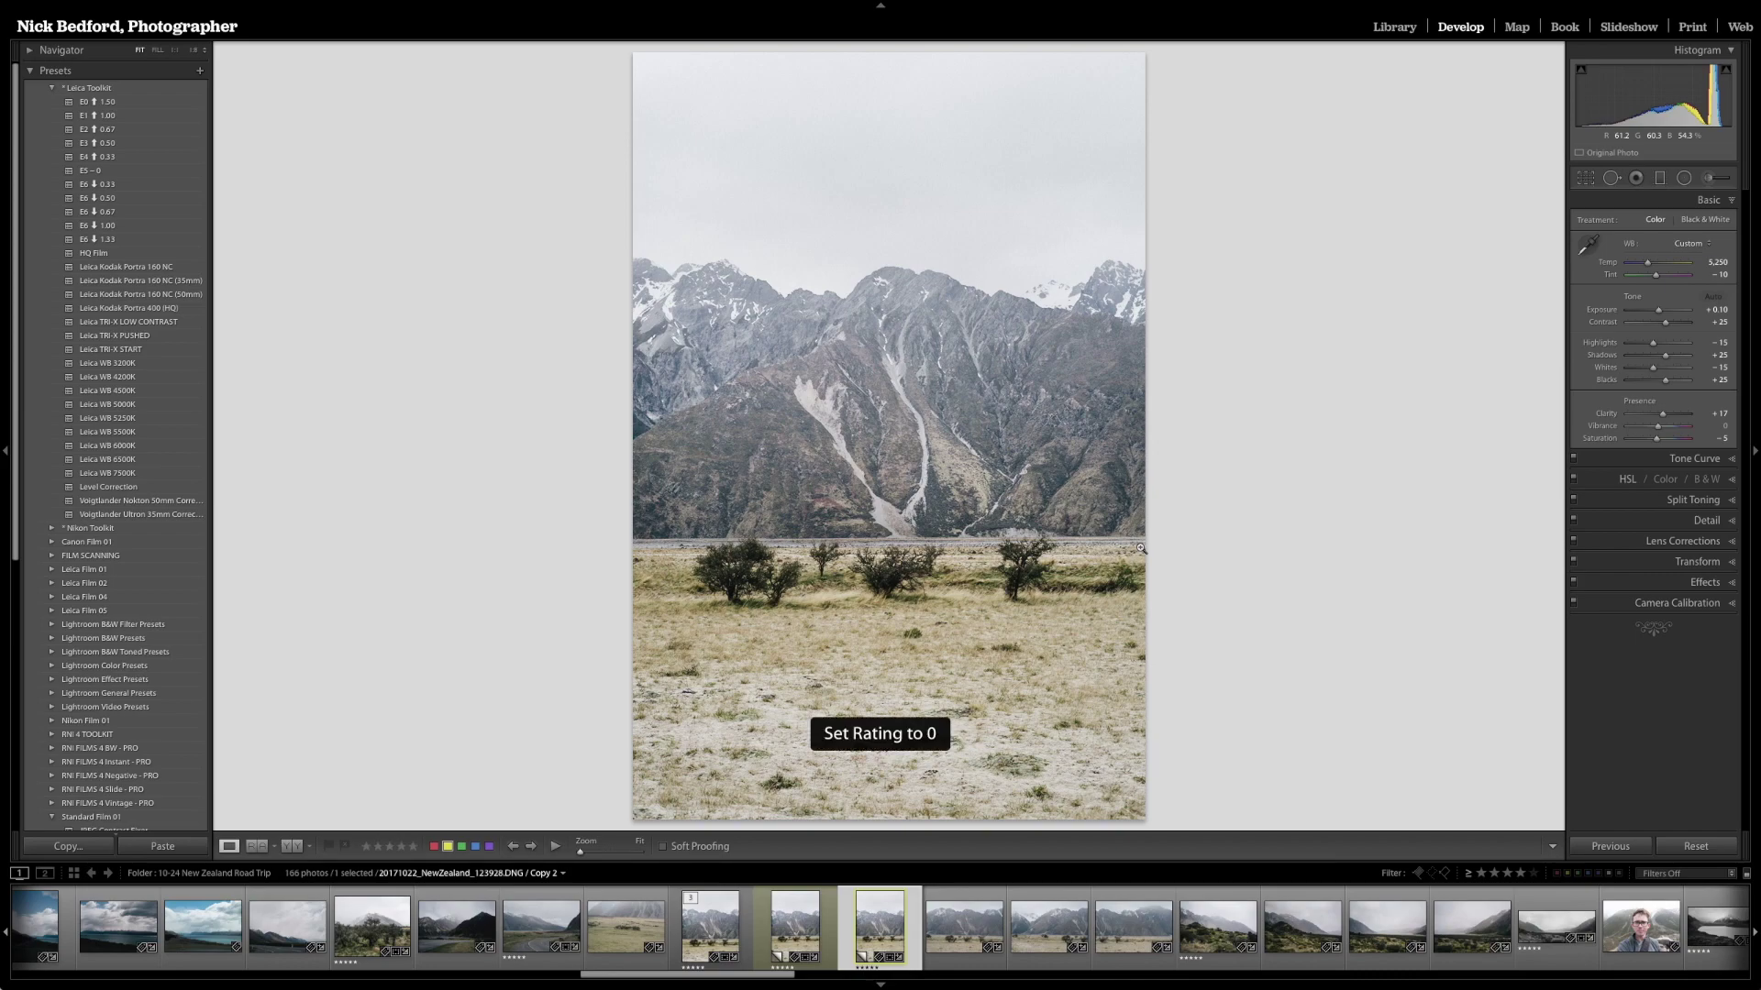
key("7")
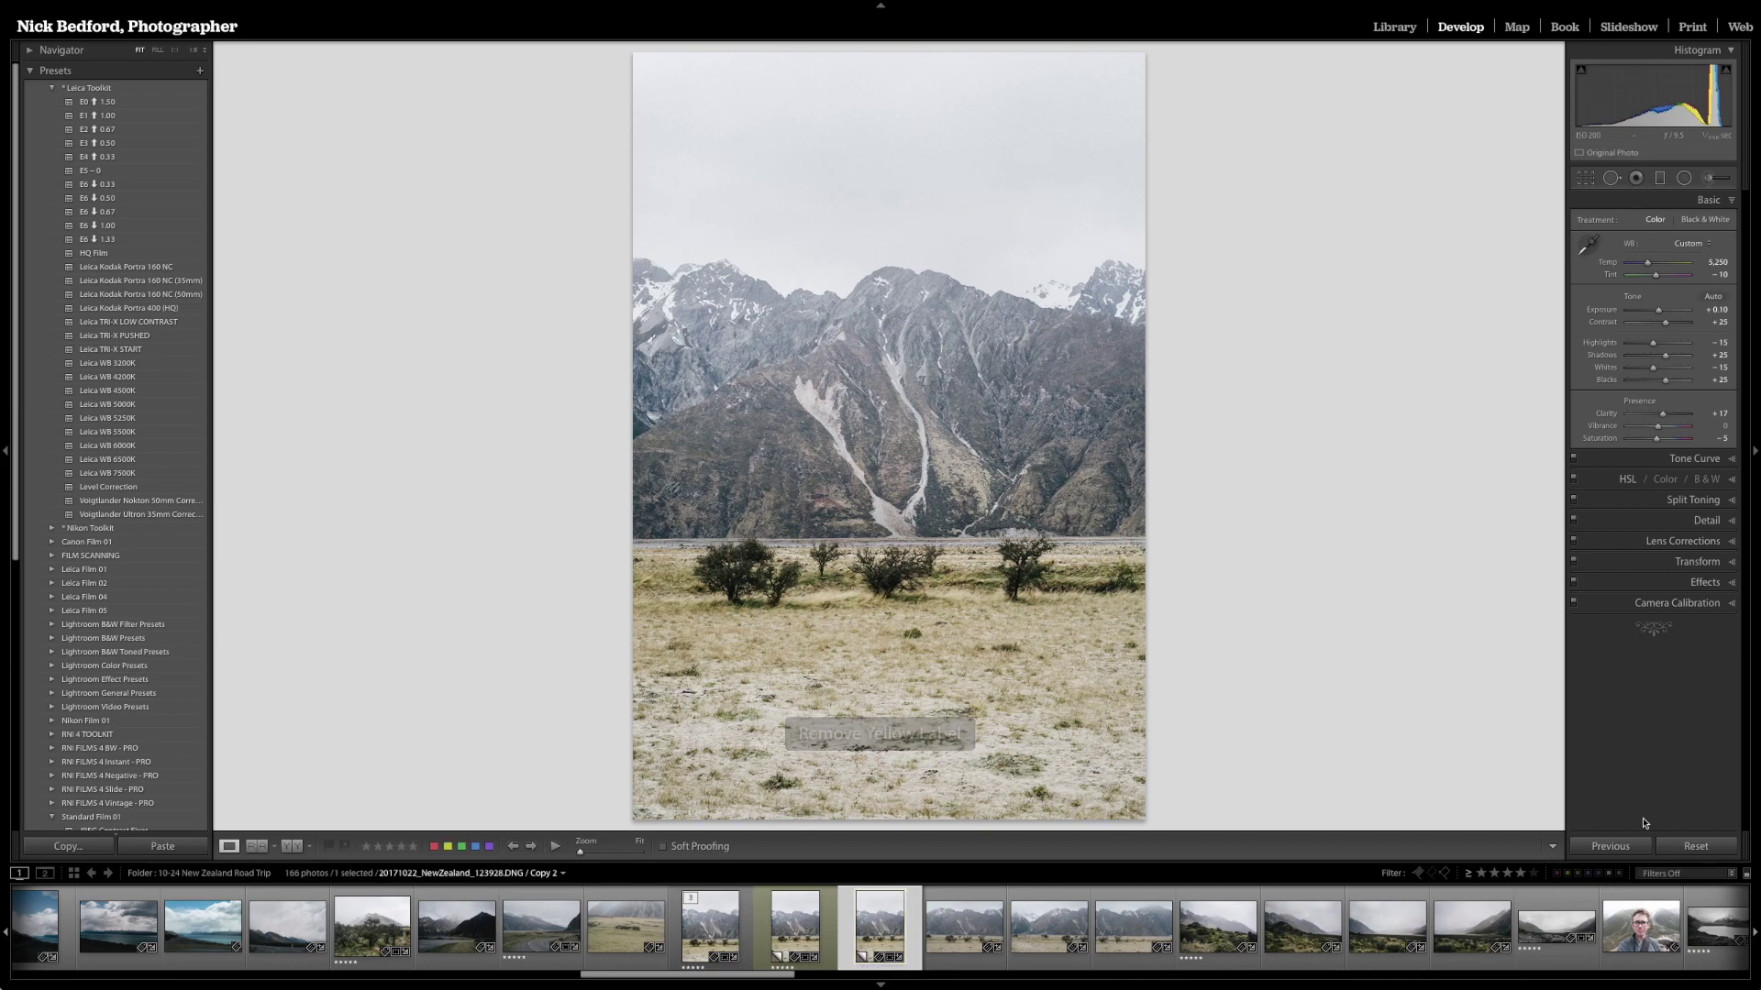
Reset the new copy's develop settings and straighten the photo with a crop angle of about -0.46.
left_click(1674, 850)
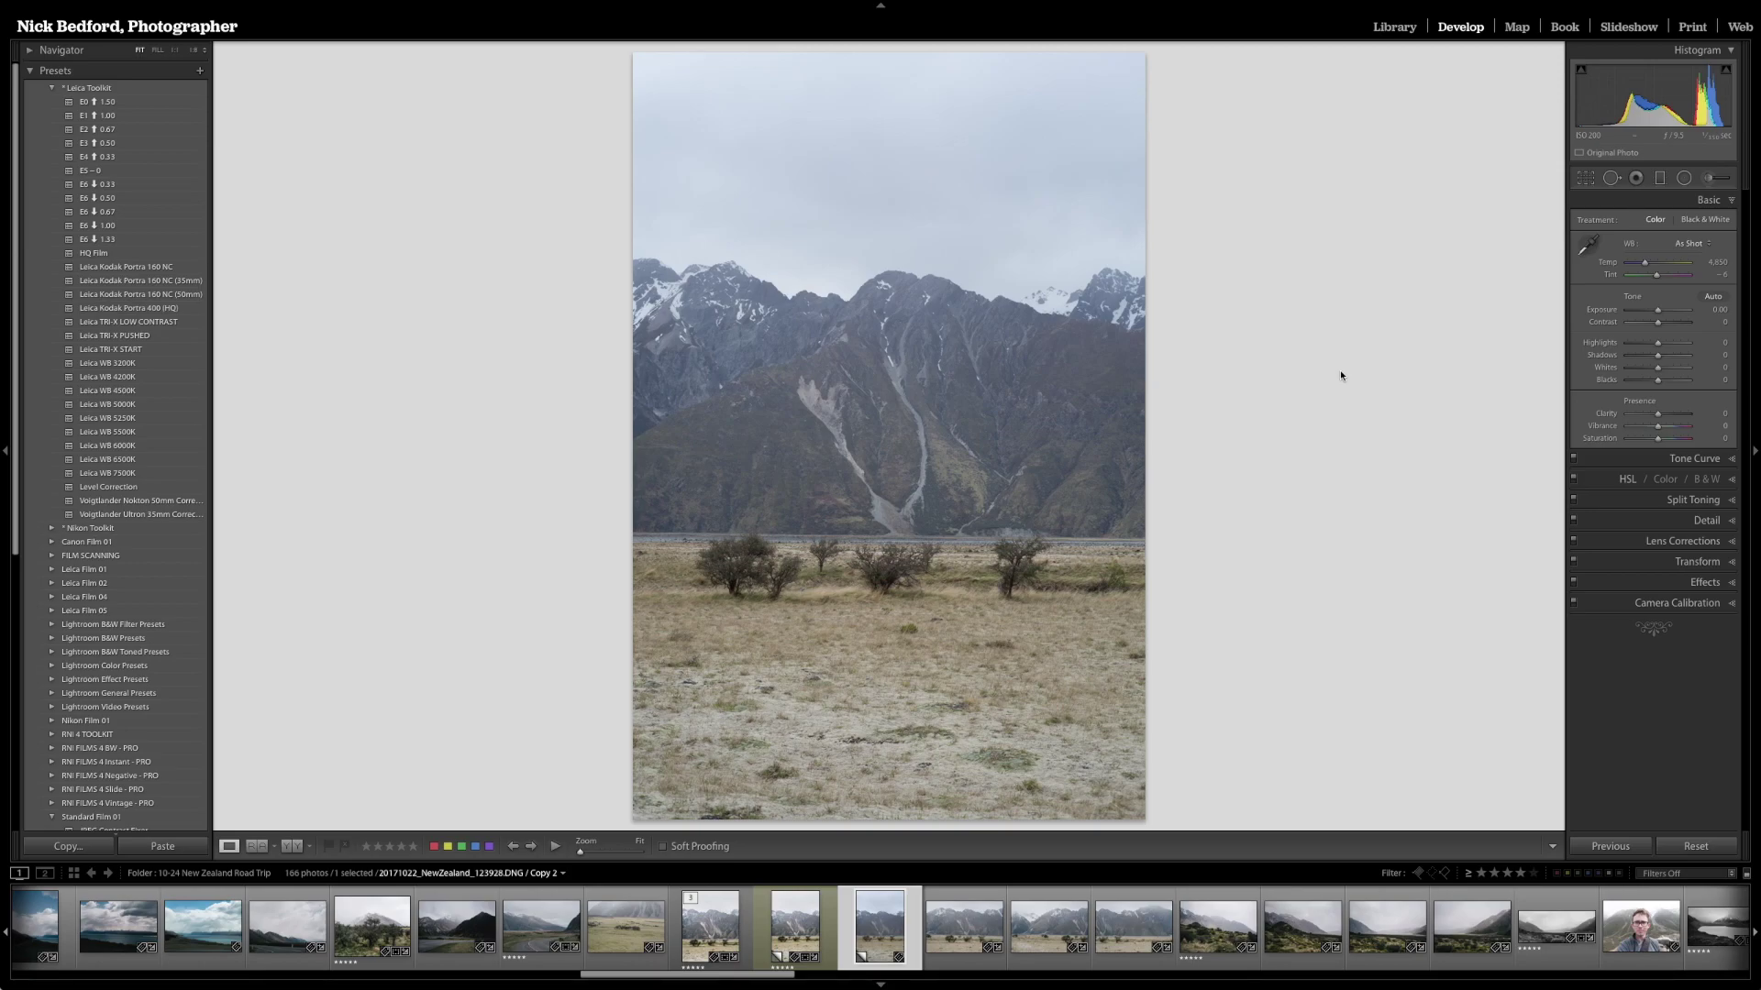
key("r")
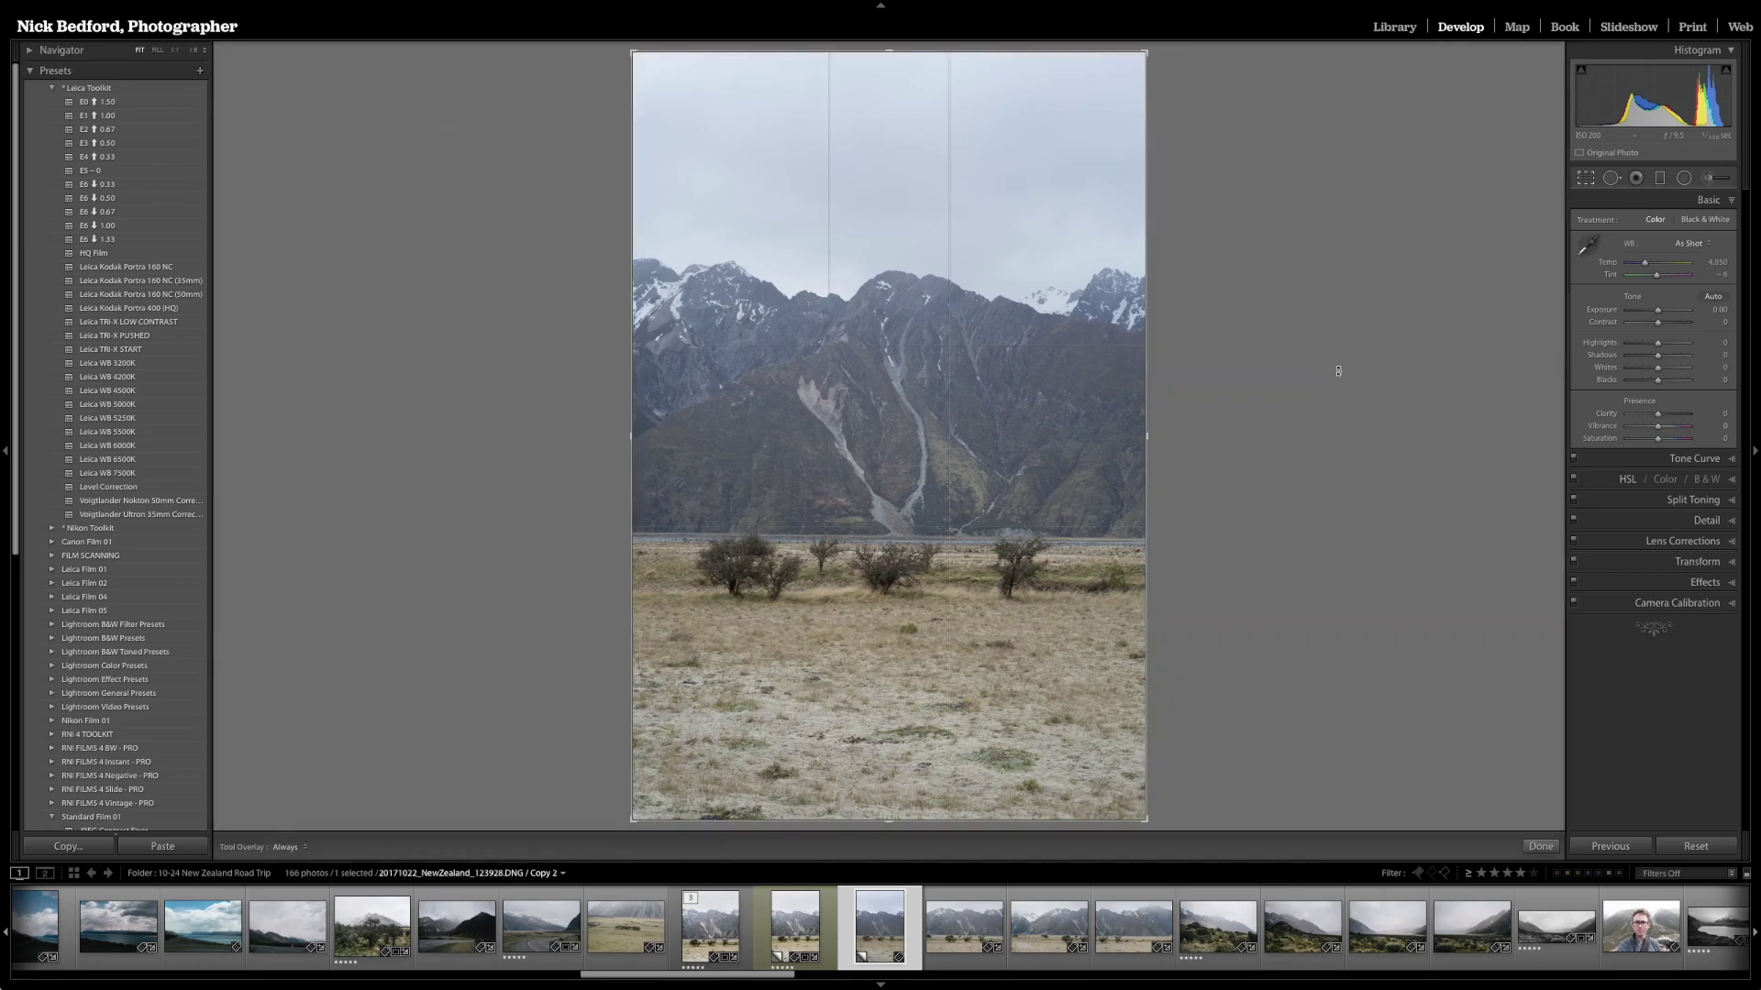
left_click_drag(1339, 368, 1339, 365)
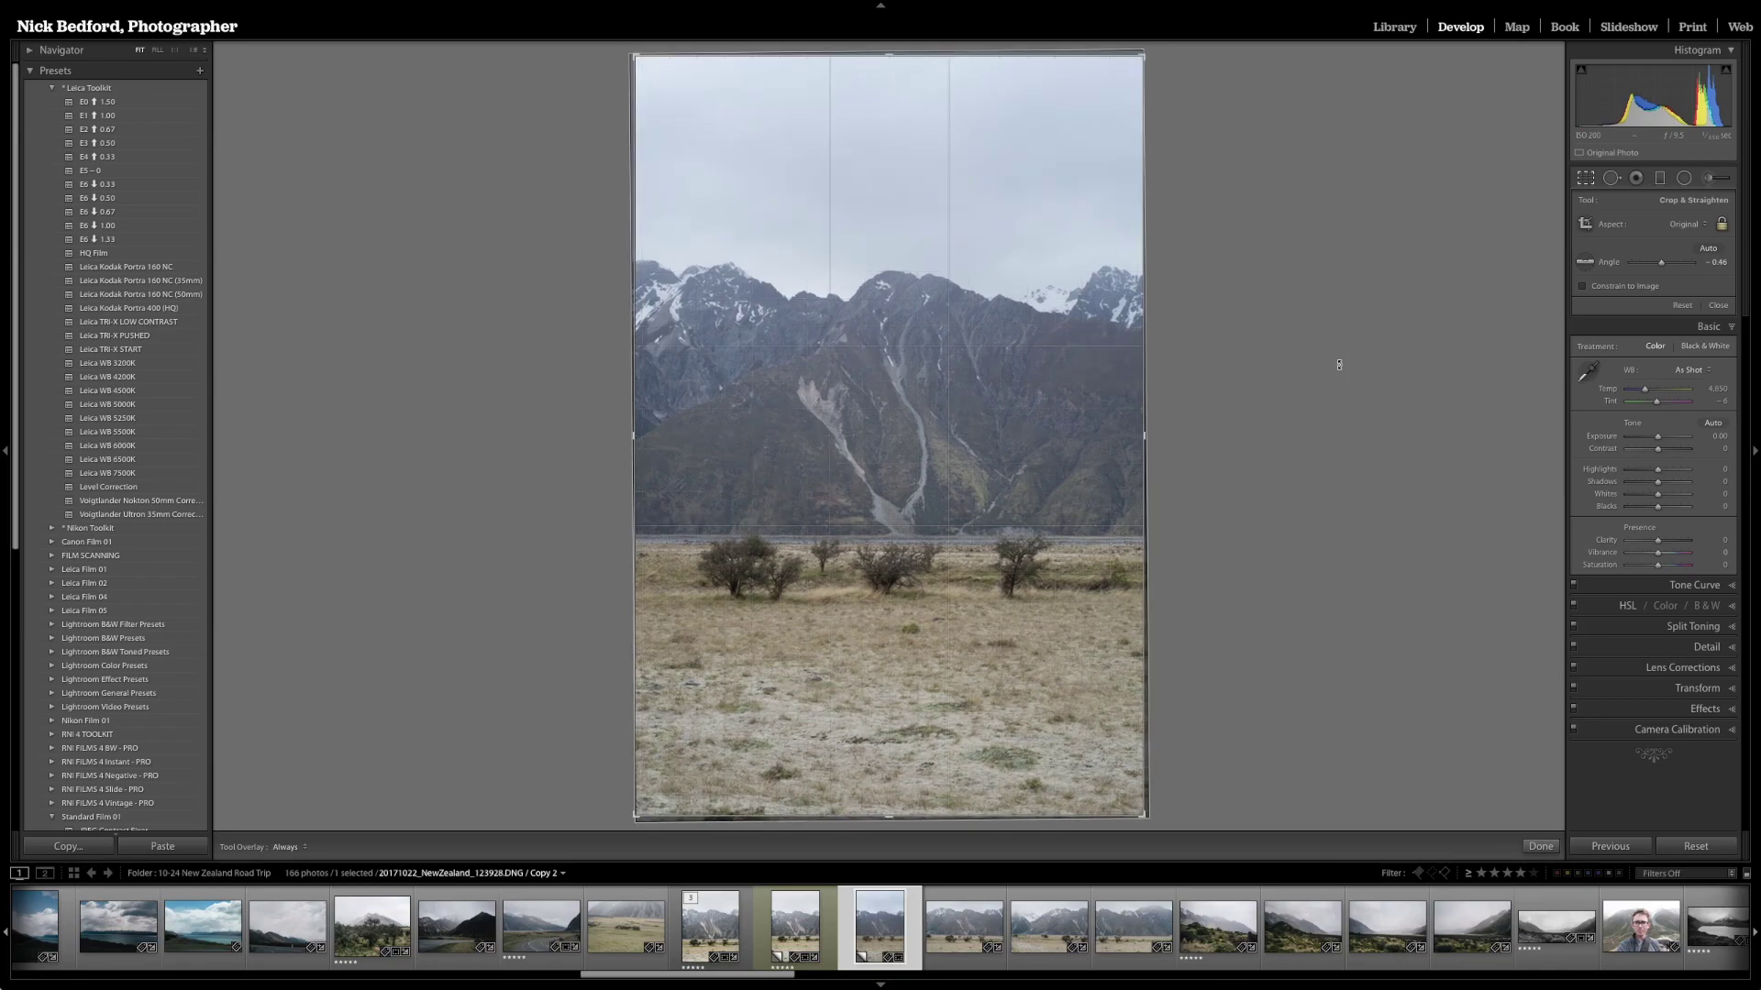
key("r")
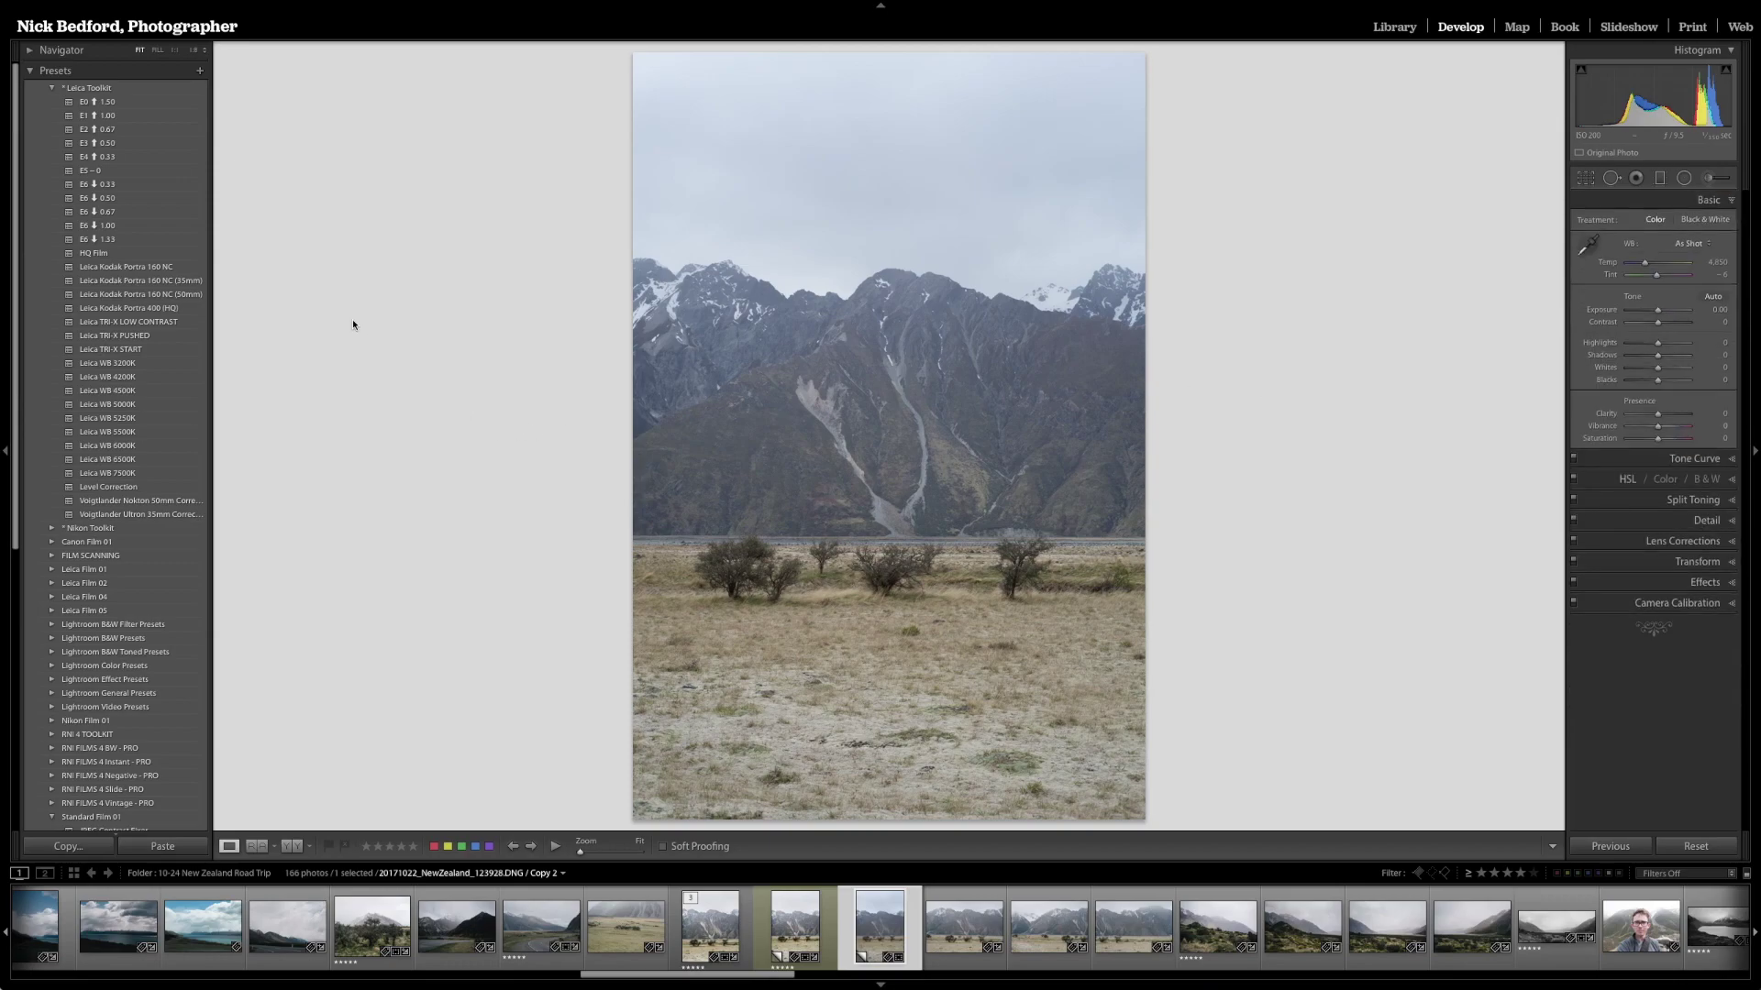
Apply the Leica Kodak Portra 160 NC (50mm) preset and set the overall Clarity to +20.
left_click(182, 296)
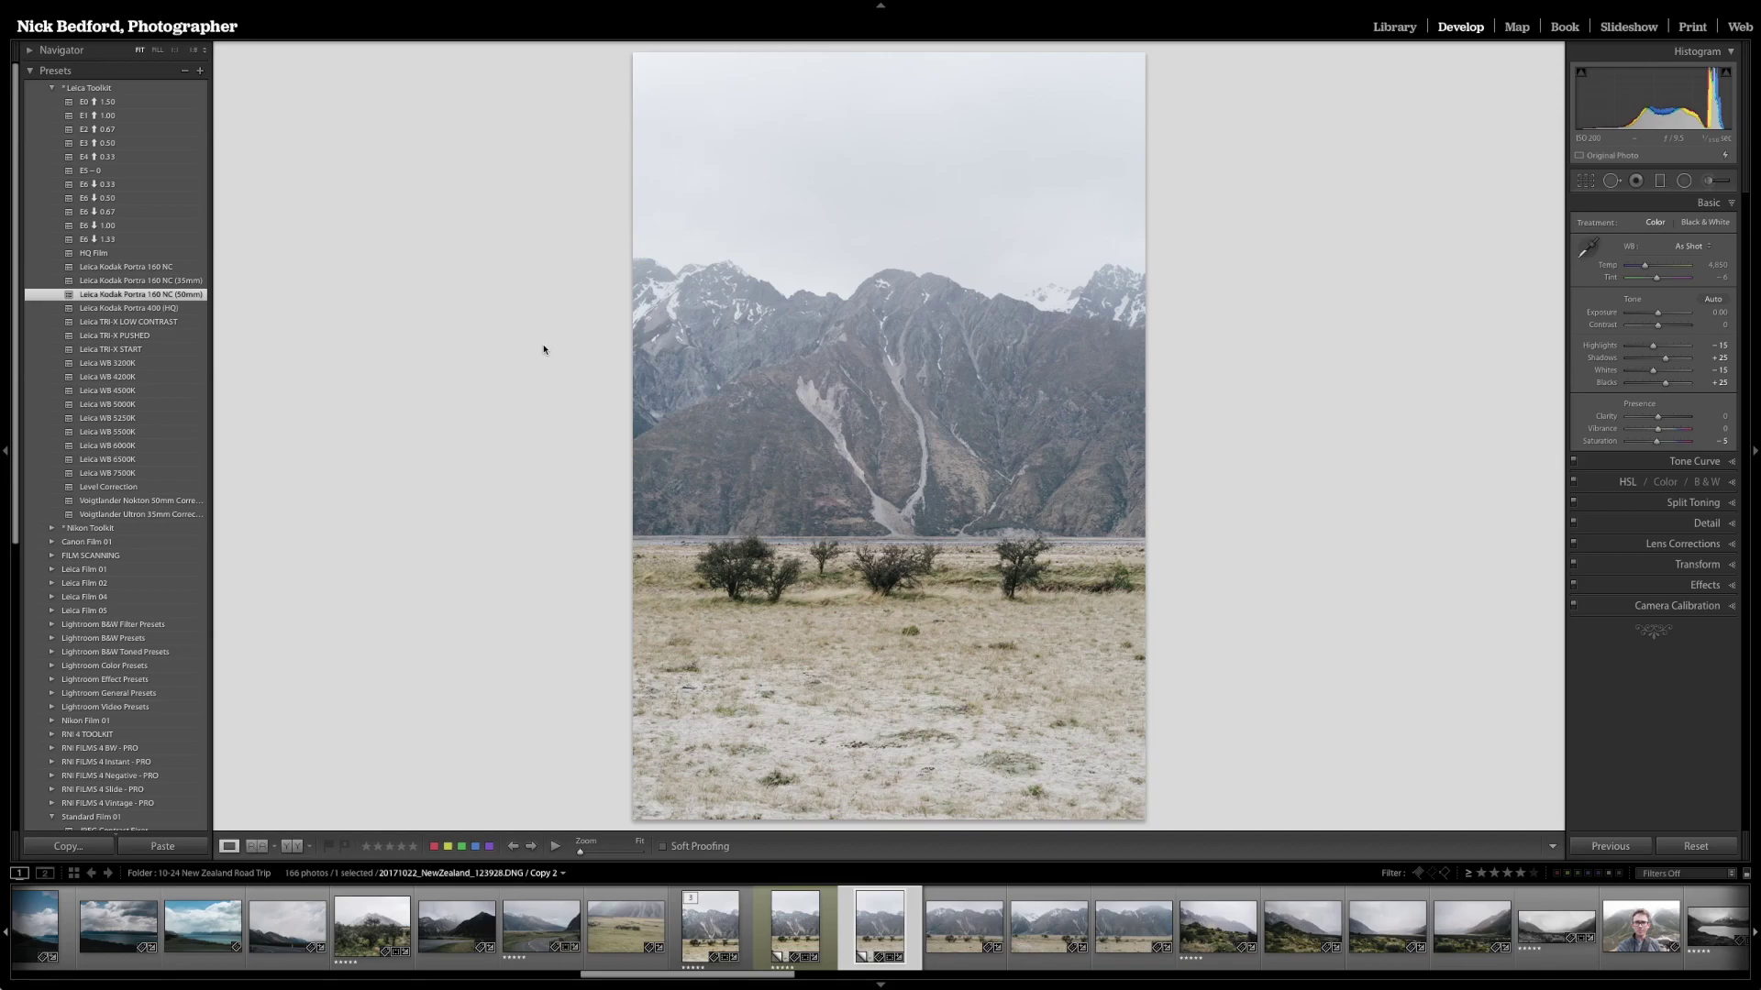
left_click(1668, 418)
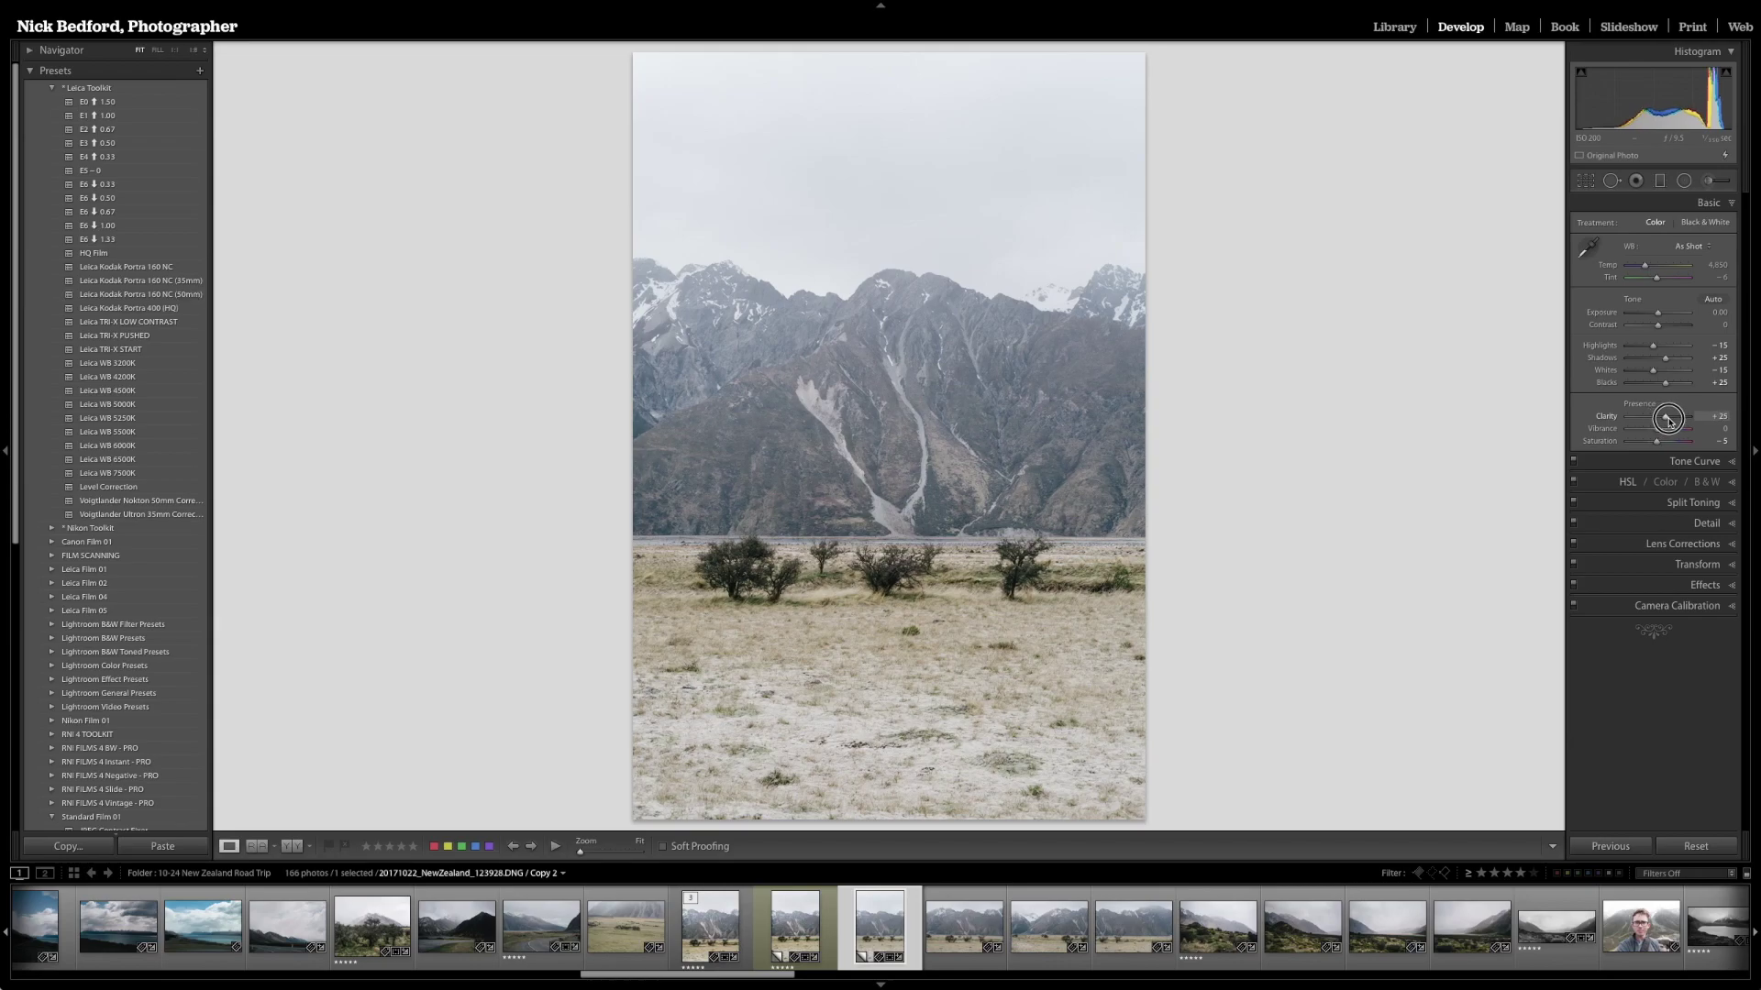
left_click_drag(1668, 418, 1667, 419)
left_click(1709, 180)
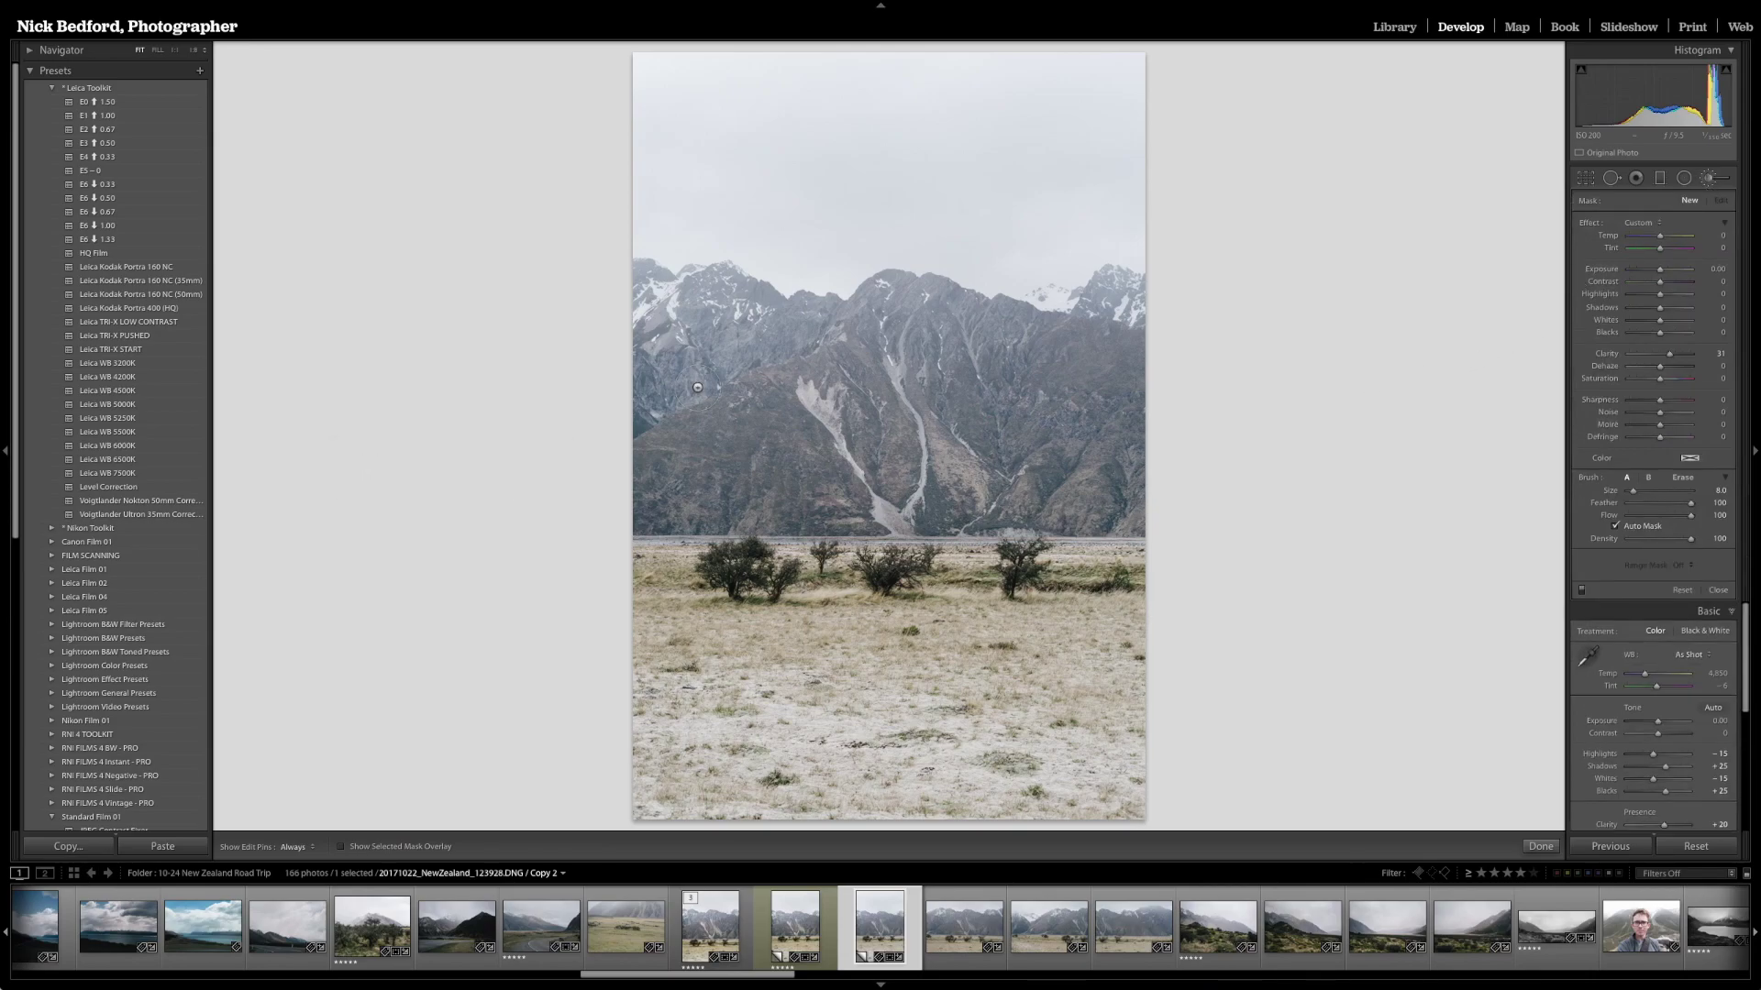
key("k")
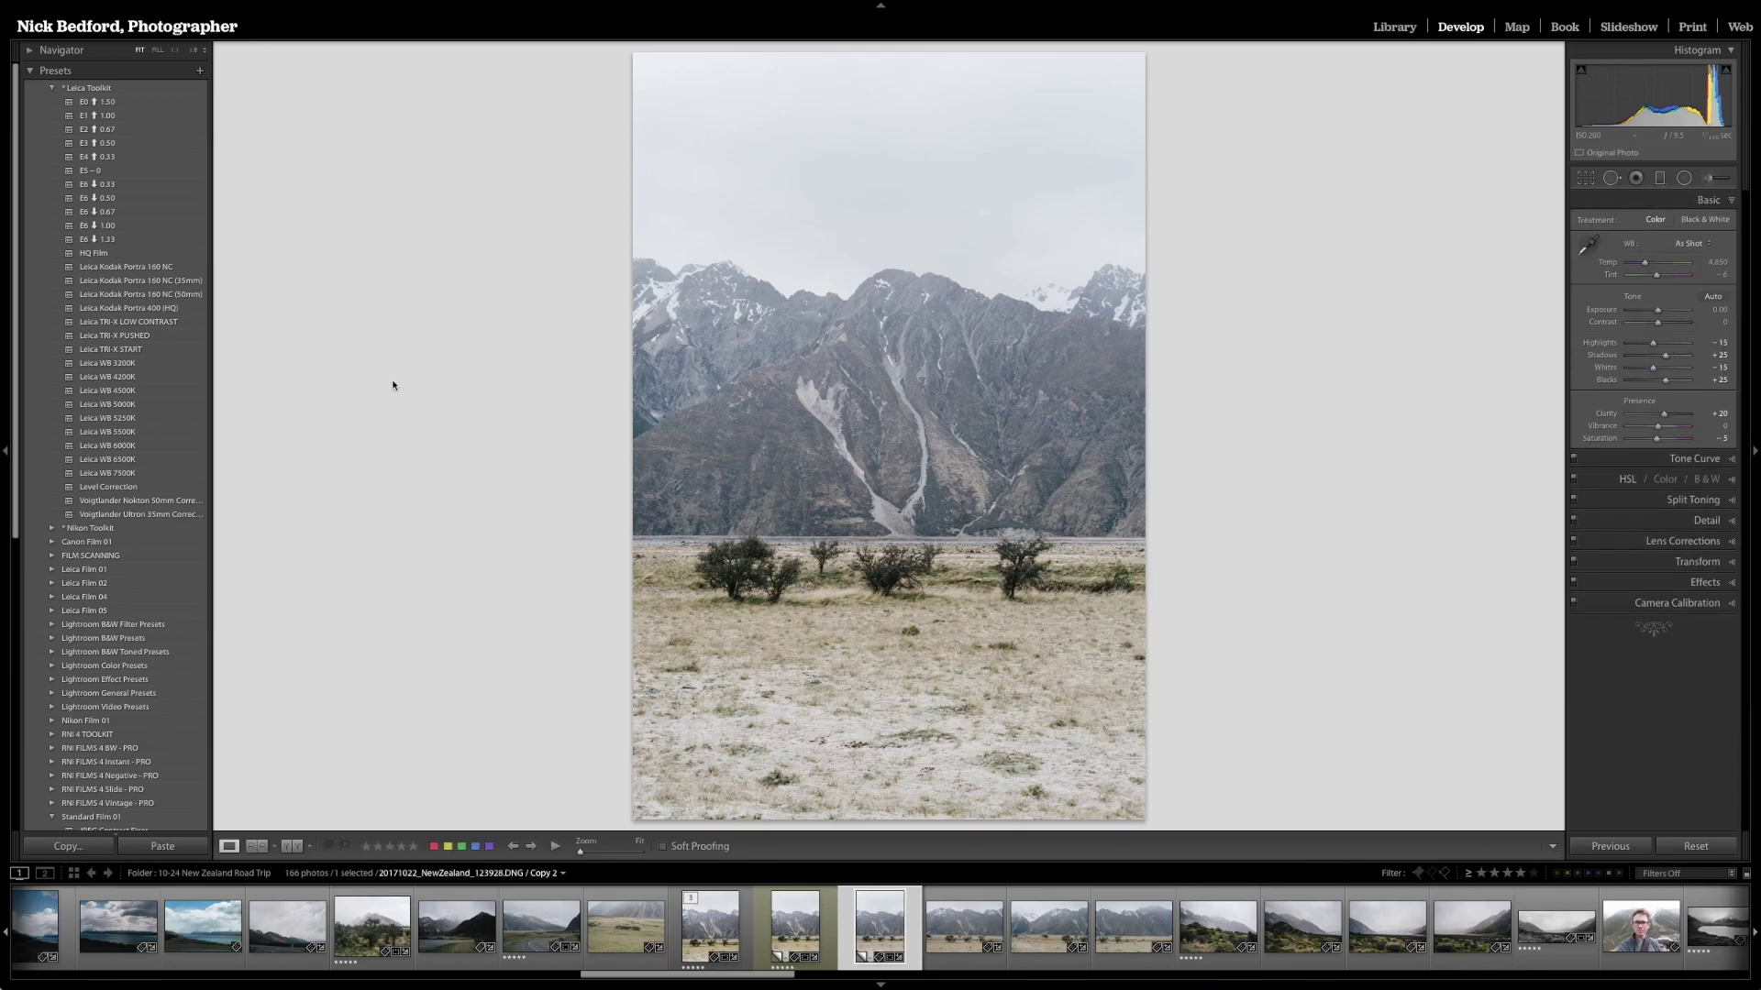
Compare the Leica WB 5250K and 5500K presets on the photo and apply the 5250K one.
left_click(138, 419)
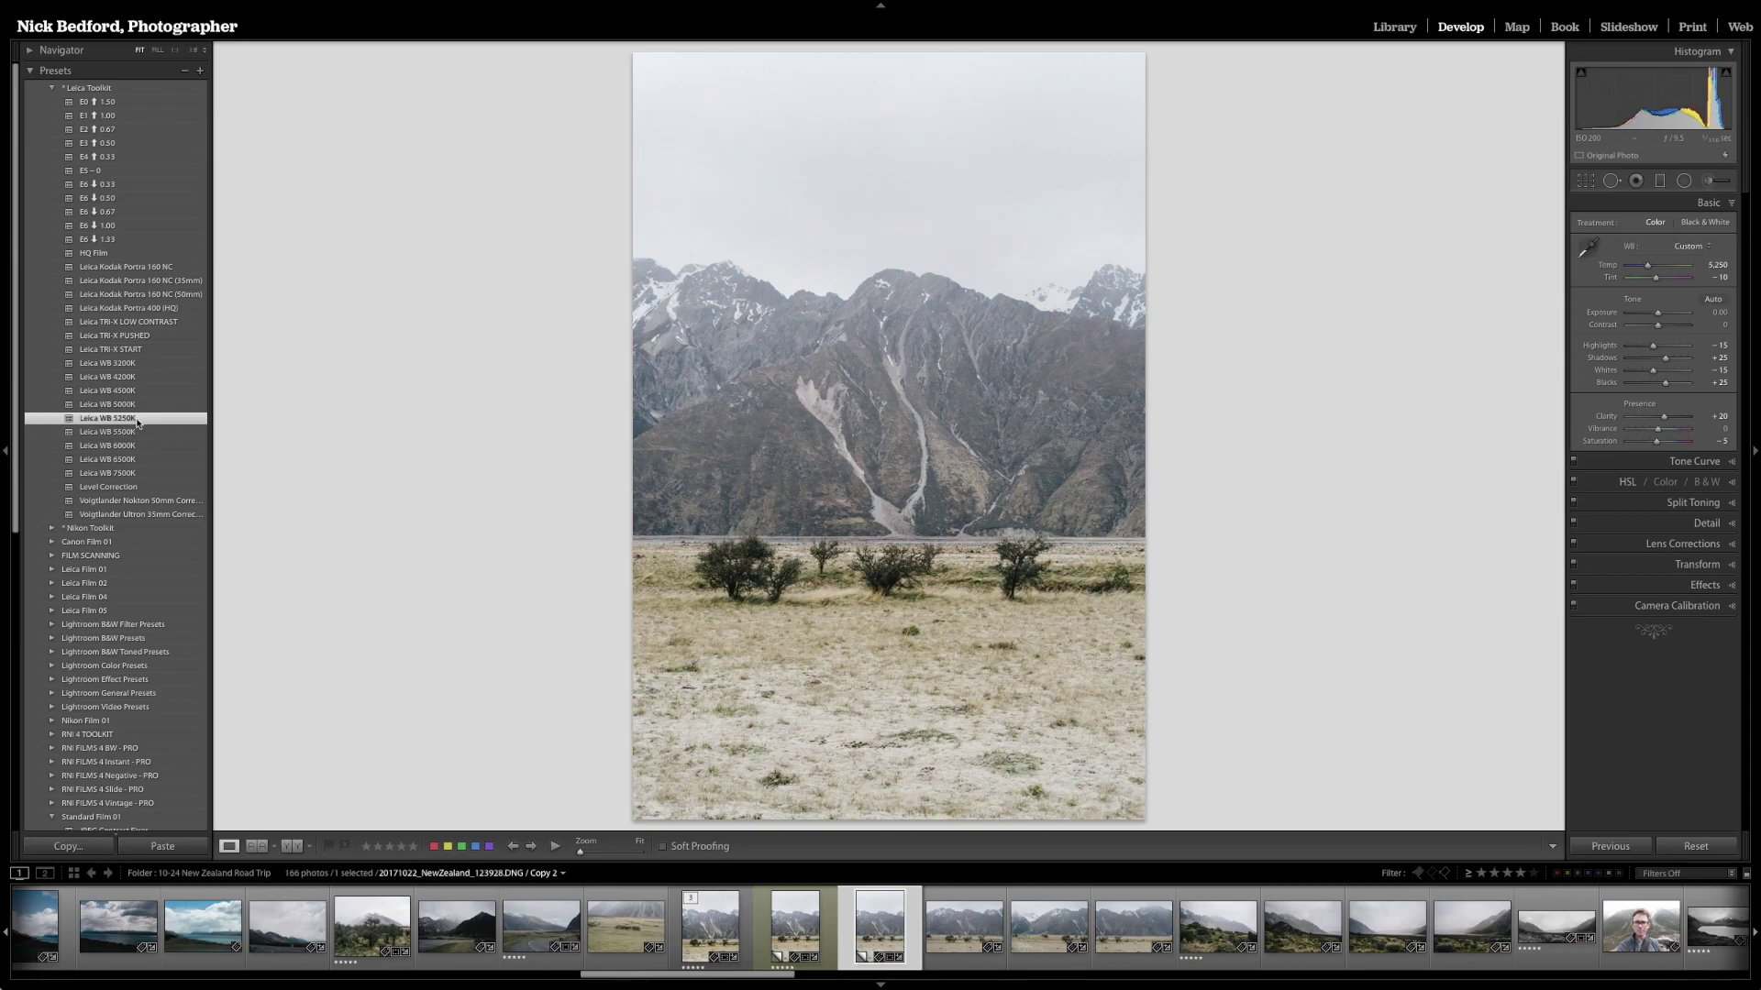
left_click(133, 430)
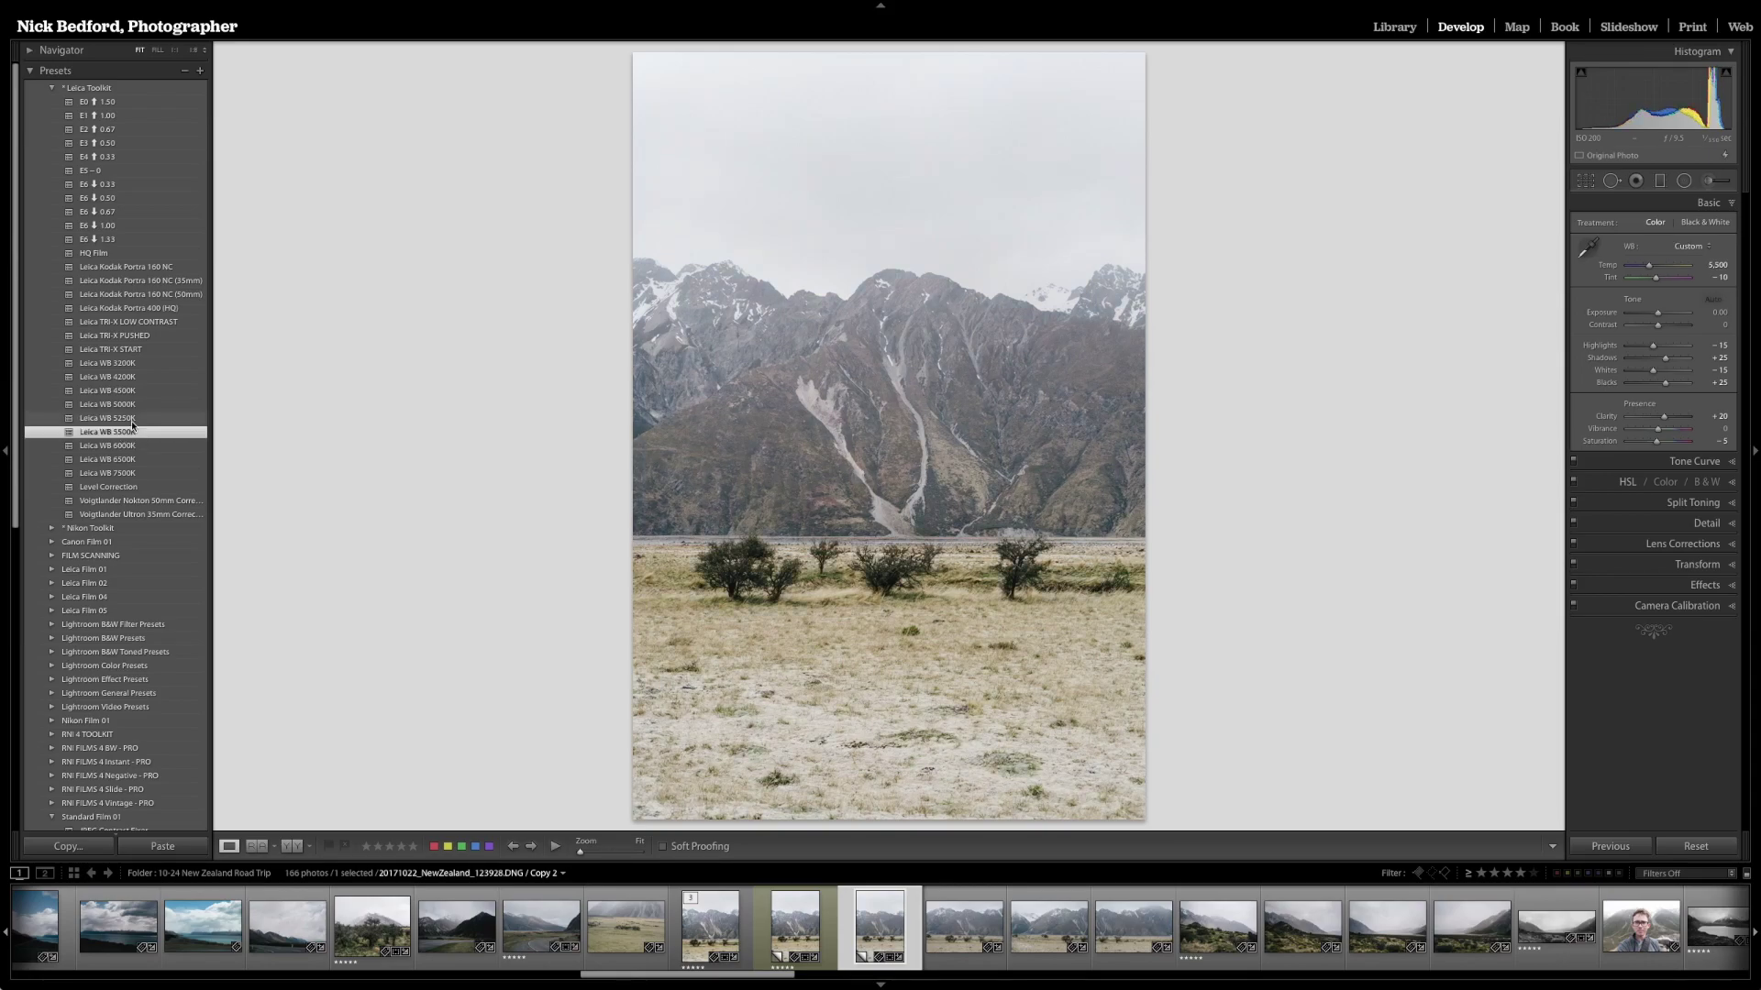
left_click(132, 417)
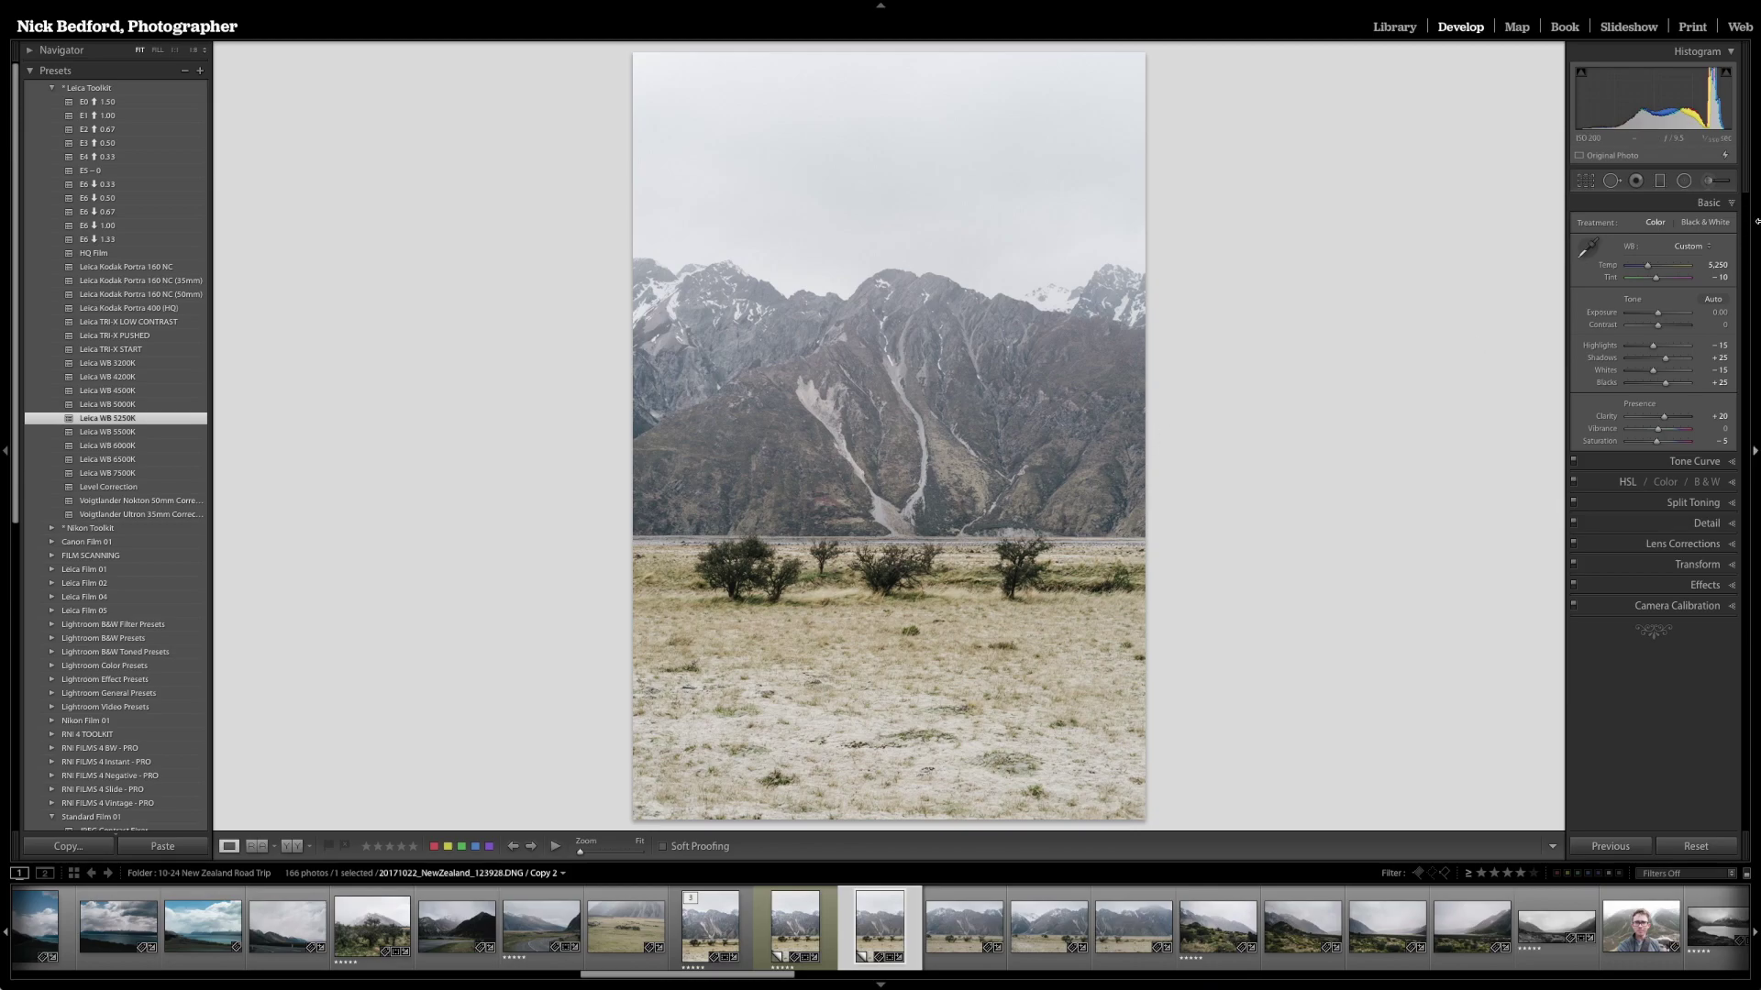
Paint the mountain face with an adjustment brush at Clarity 35 and size 12, with the edit pins hidden.
left_click(1708, 180)
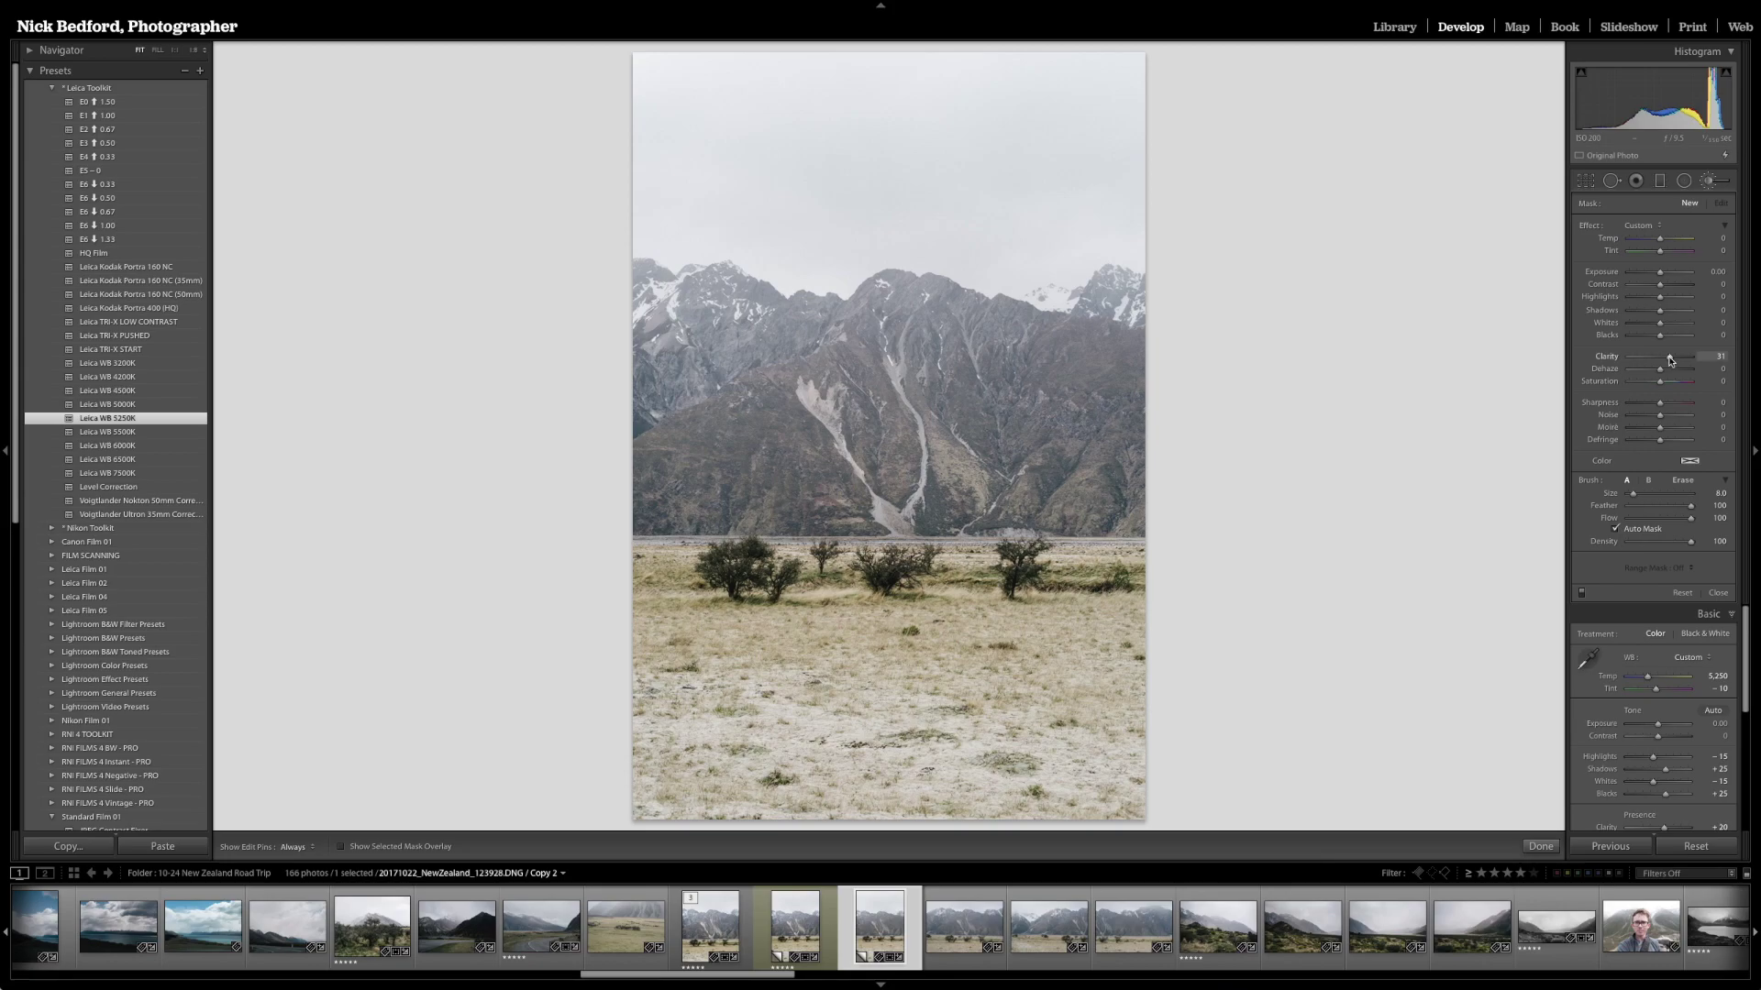
left_click_drag(1670, 360, 1673, 362)
scroll(1043, 376, "up", 4)
scroll(1043, 376, "down", 2)
key("h")
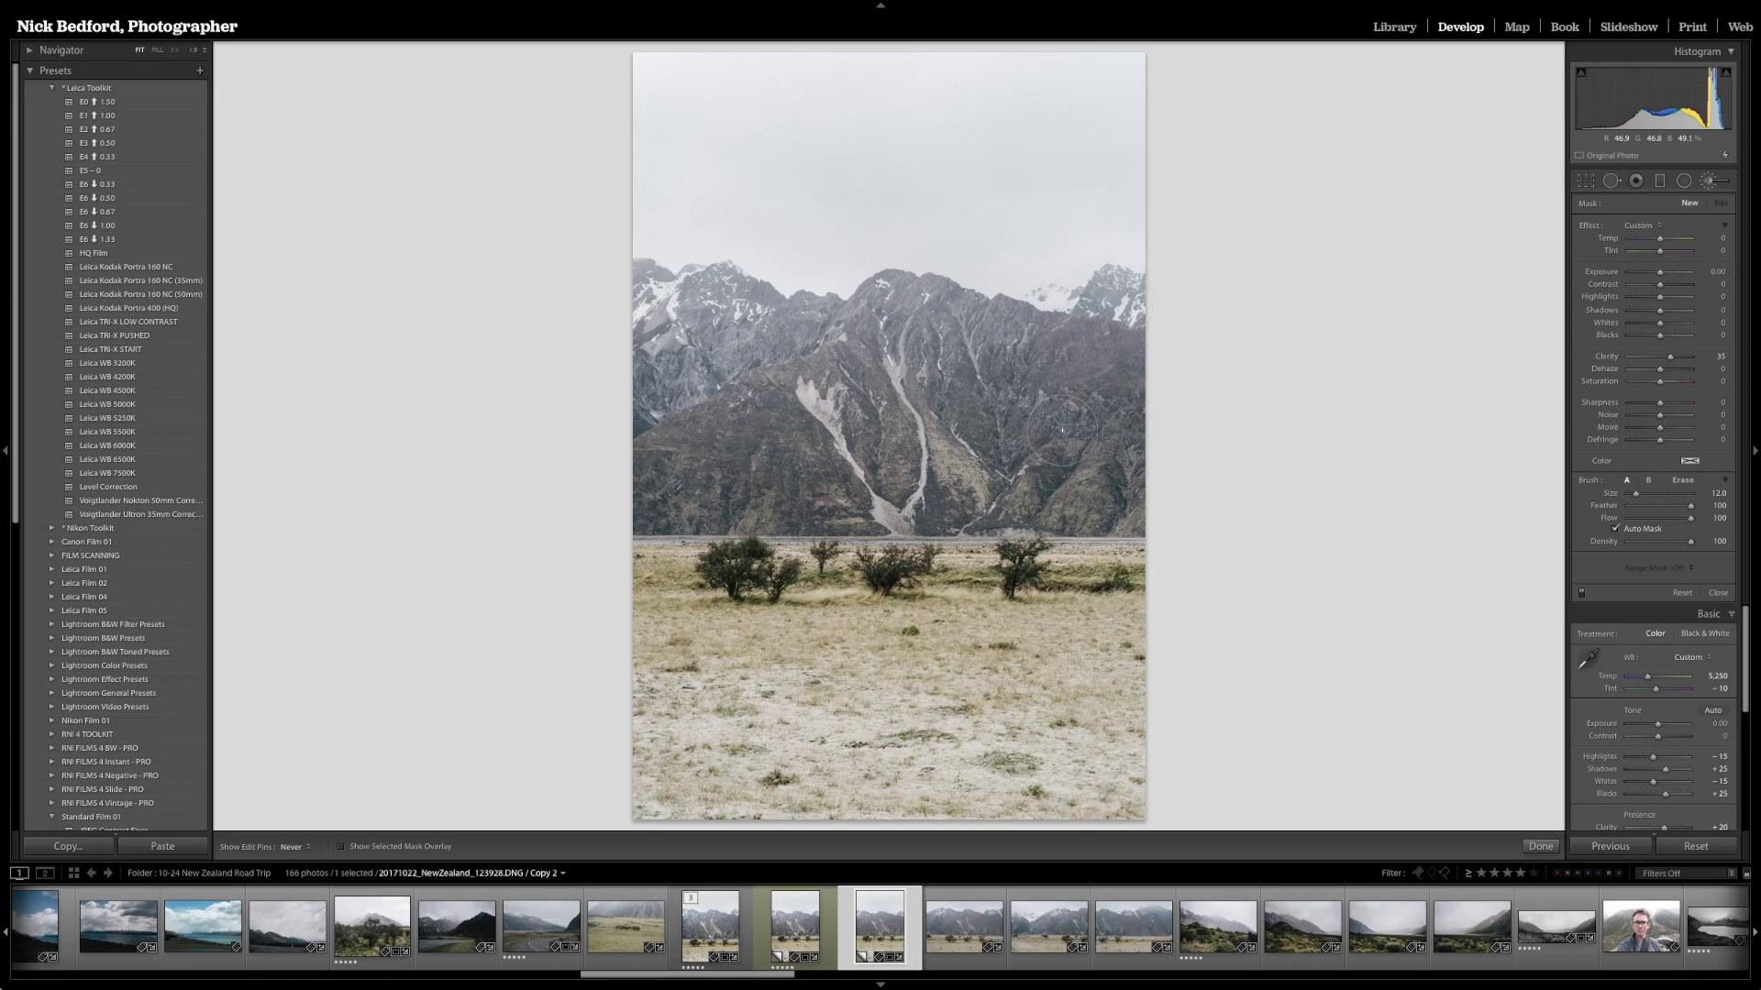
mouse_move(962, 453)
left_mouse_down()
mouse_move(1093, 457)
mouse_move(1077, 413)
mouse_move(991, 445)
mouse_move(766, 471)
left_mouse_up()
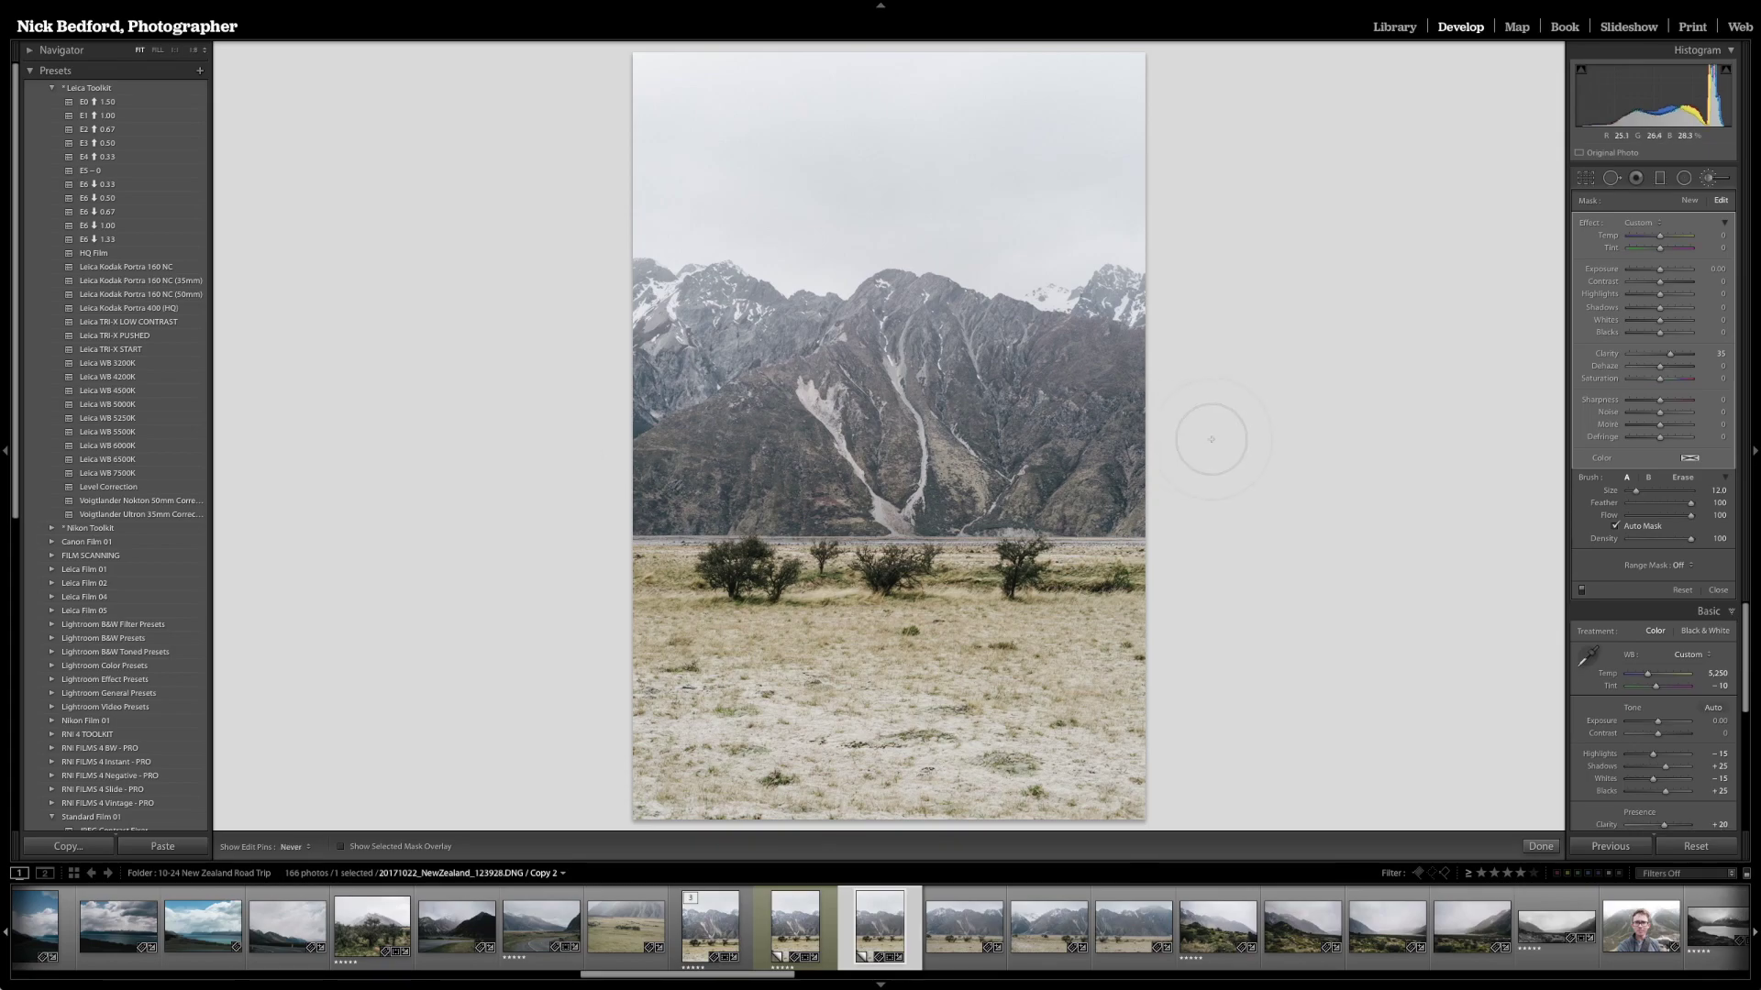
key("h")
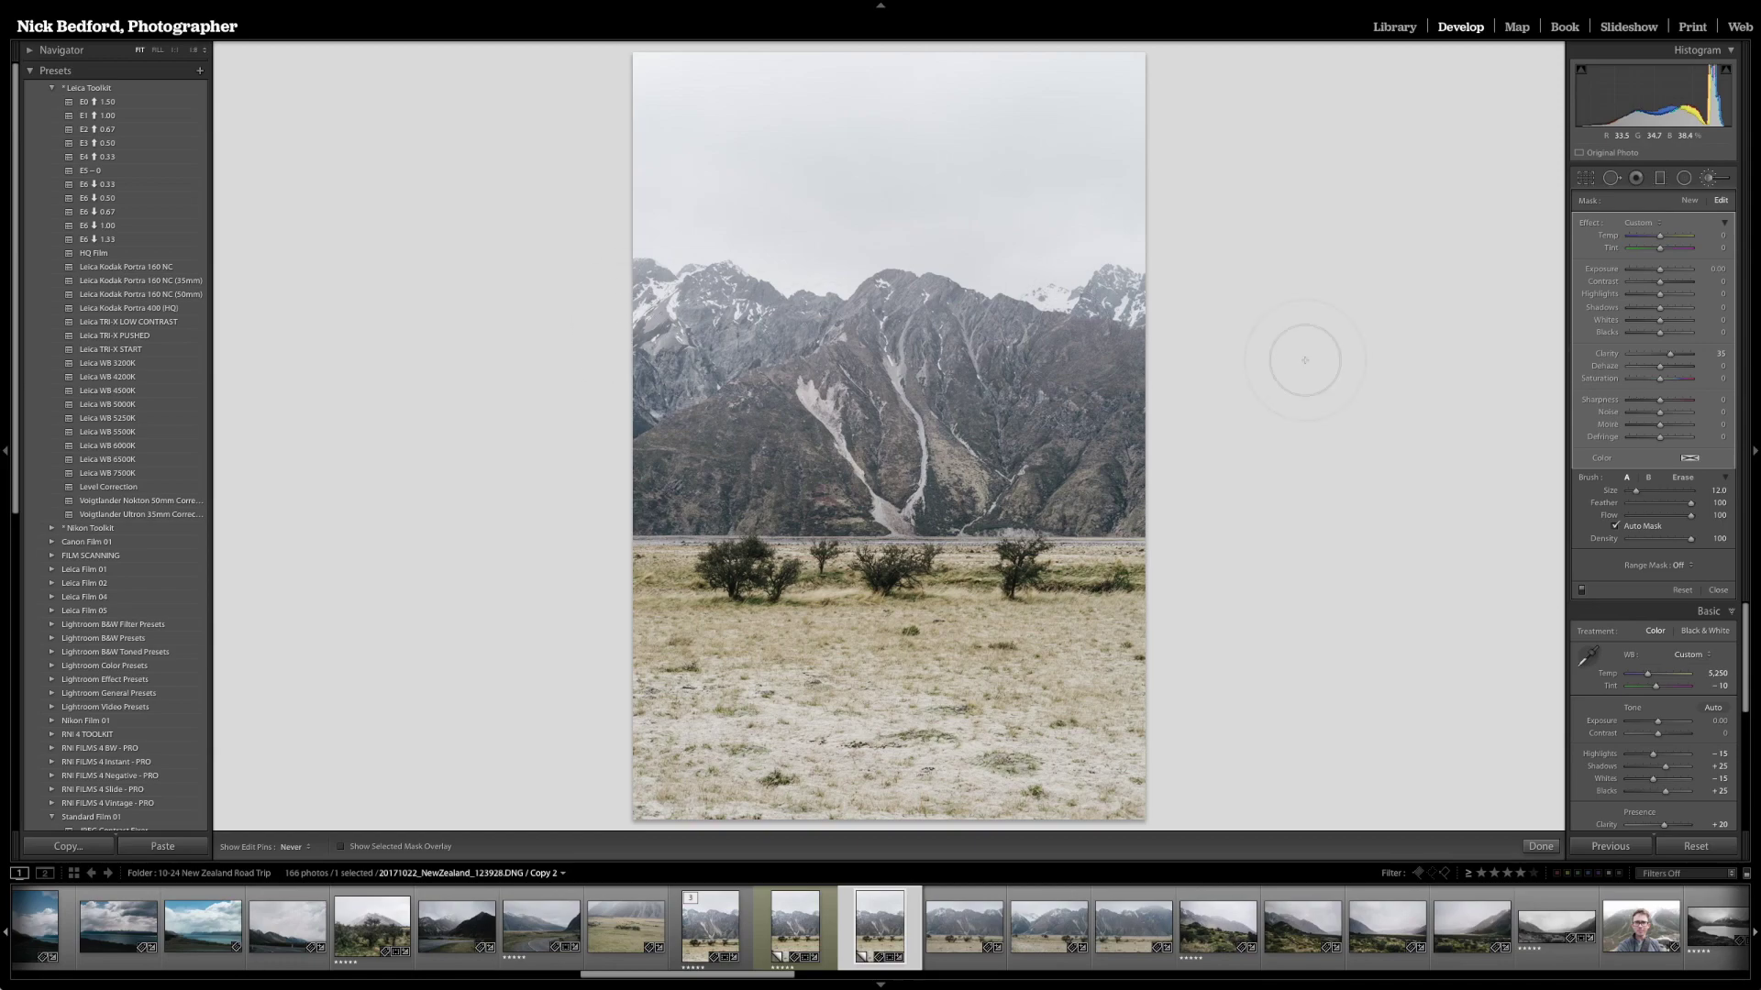
key("h")
Try a Clarity of 50 for the brush adjustment on the mountains and undo it.
left_click(1714, 353)
type("50")
key("Return")
key("ctrl+z")
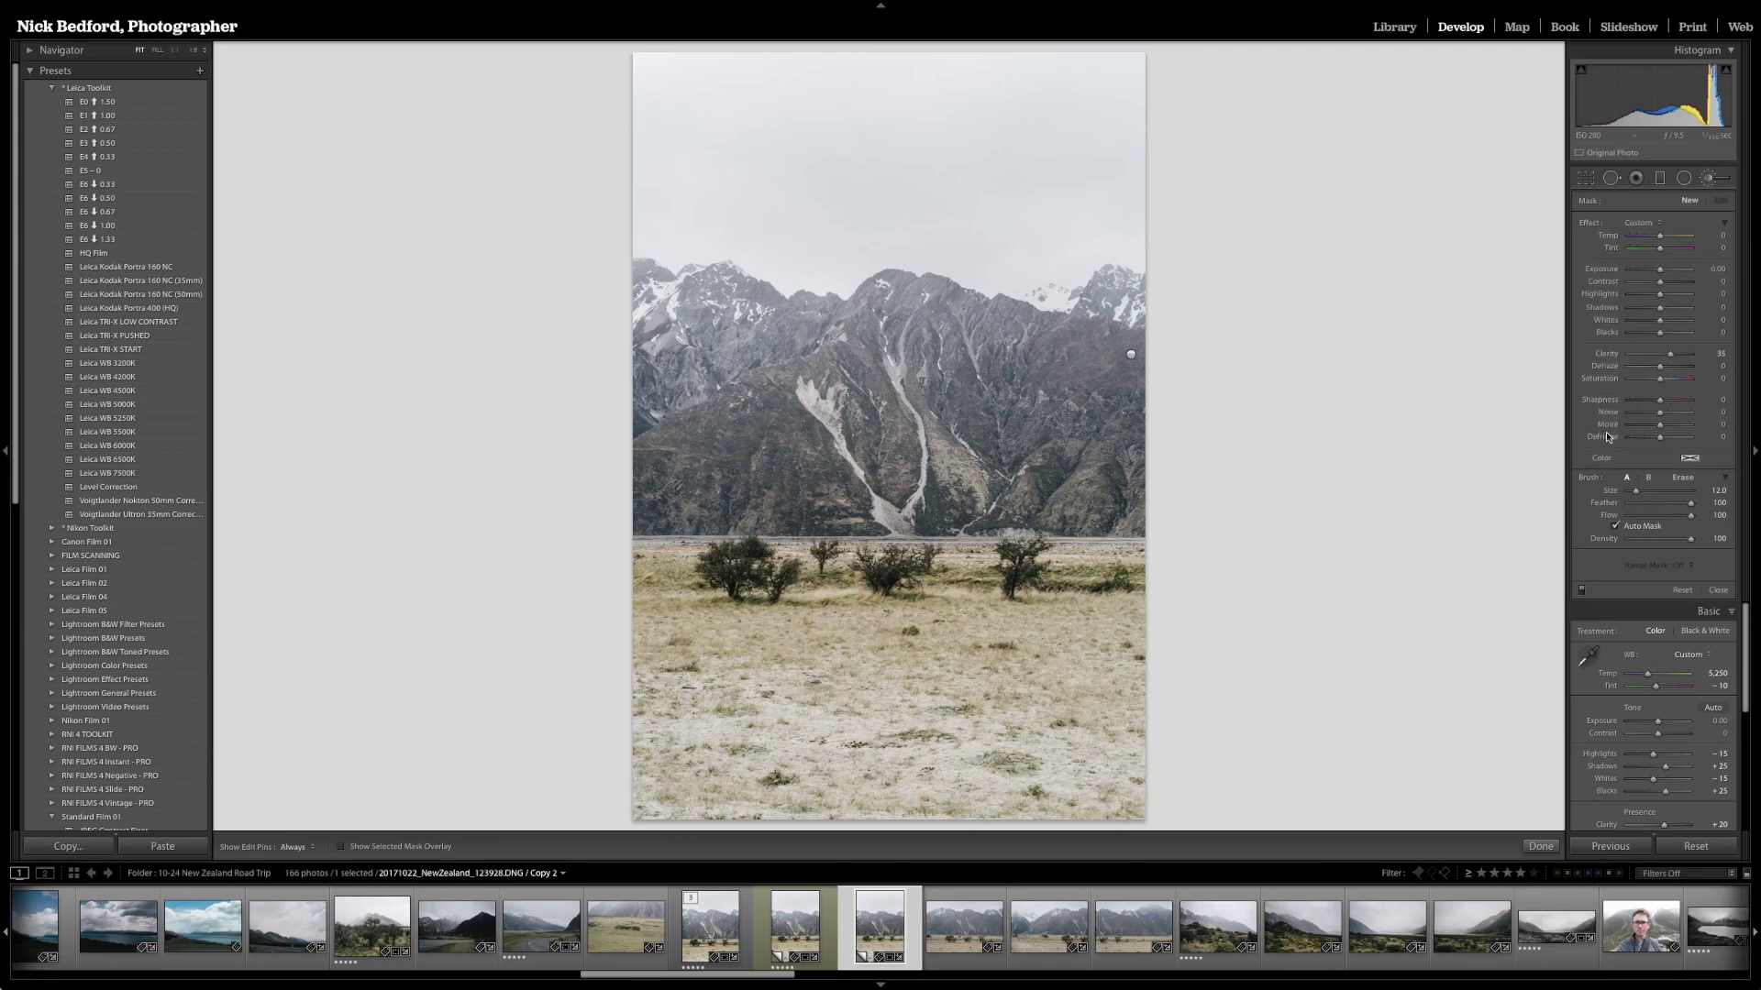
Leave the adjustment brush and set the sharpening amount to 45.
key("k")
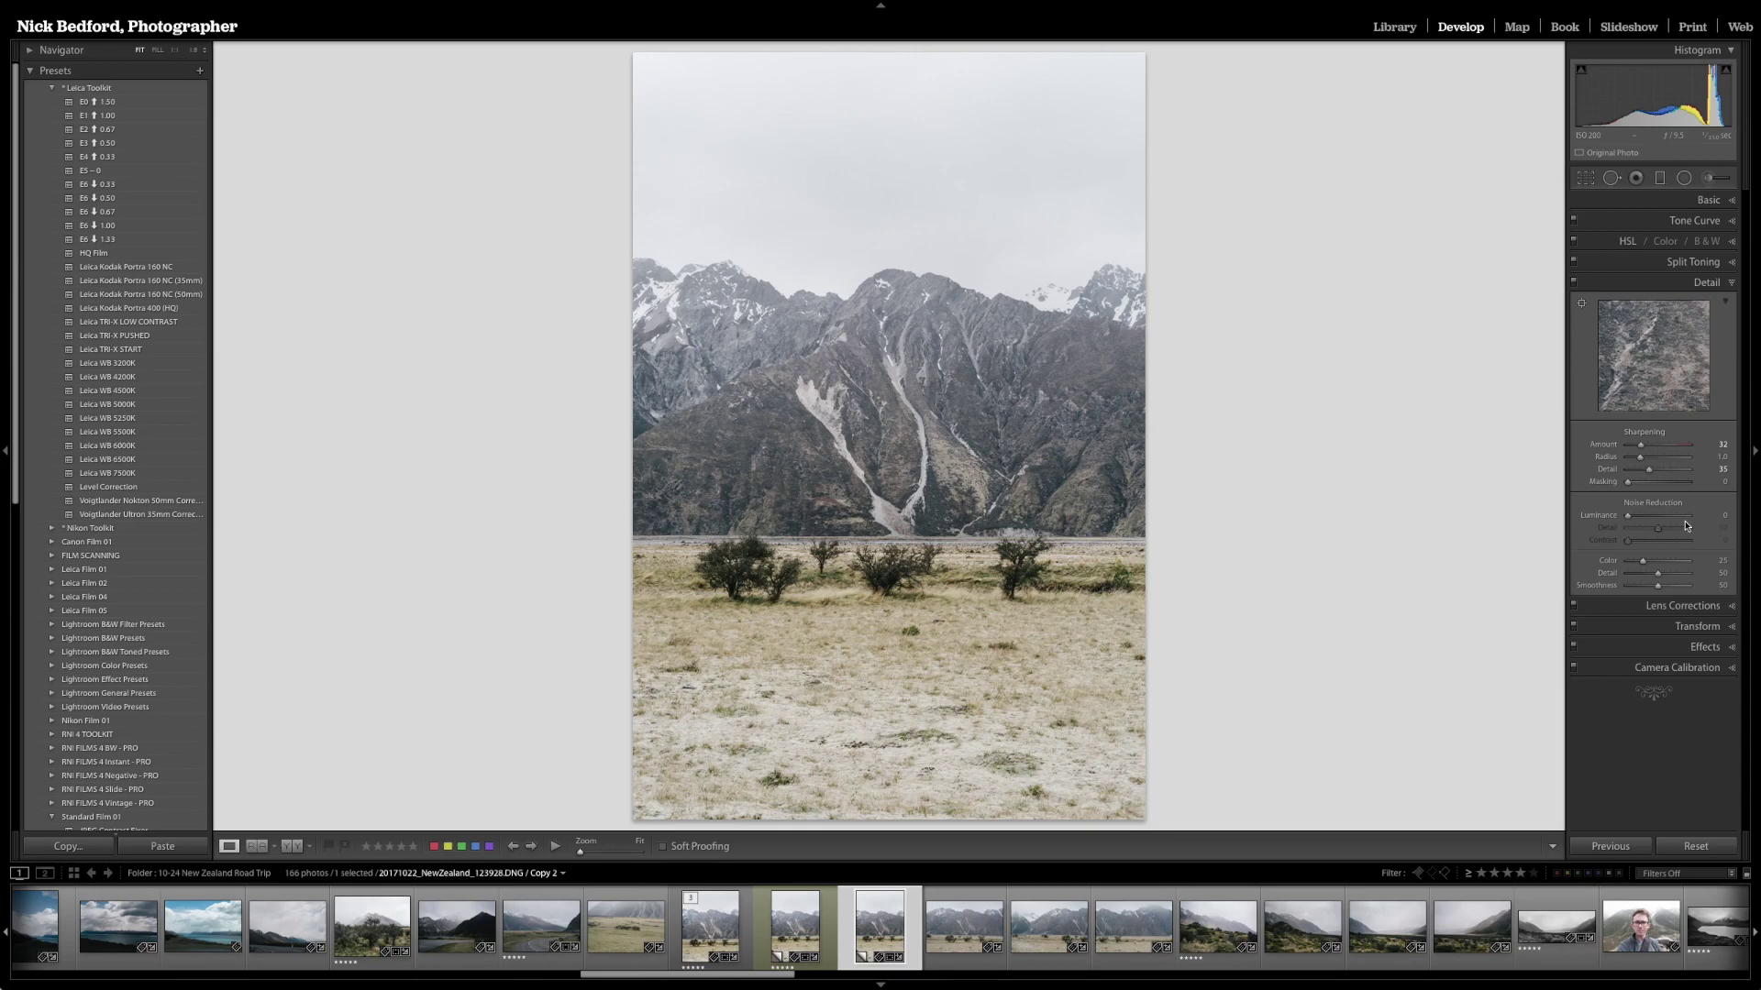
left_click(1723, 444)
type("45")
key("Return")
Show the grain settings and examine the detail and grain of the mountainside at 1:1.
left_click(1696, 649)
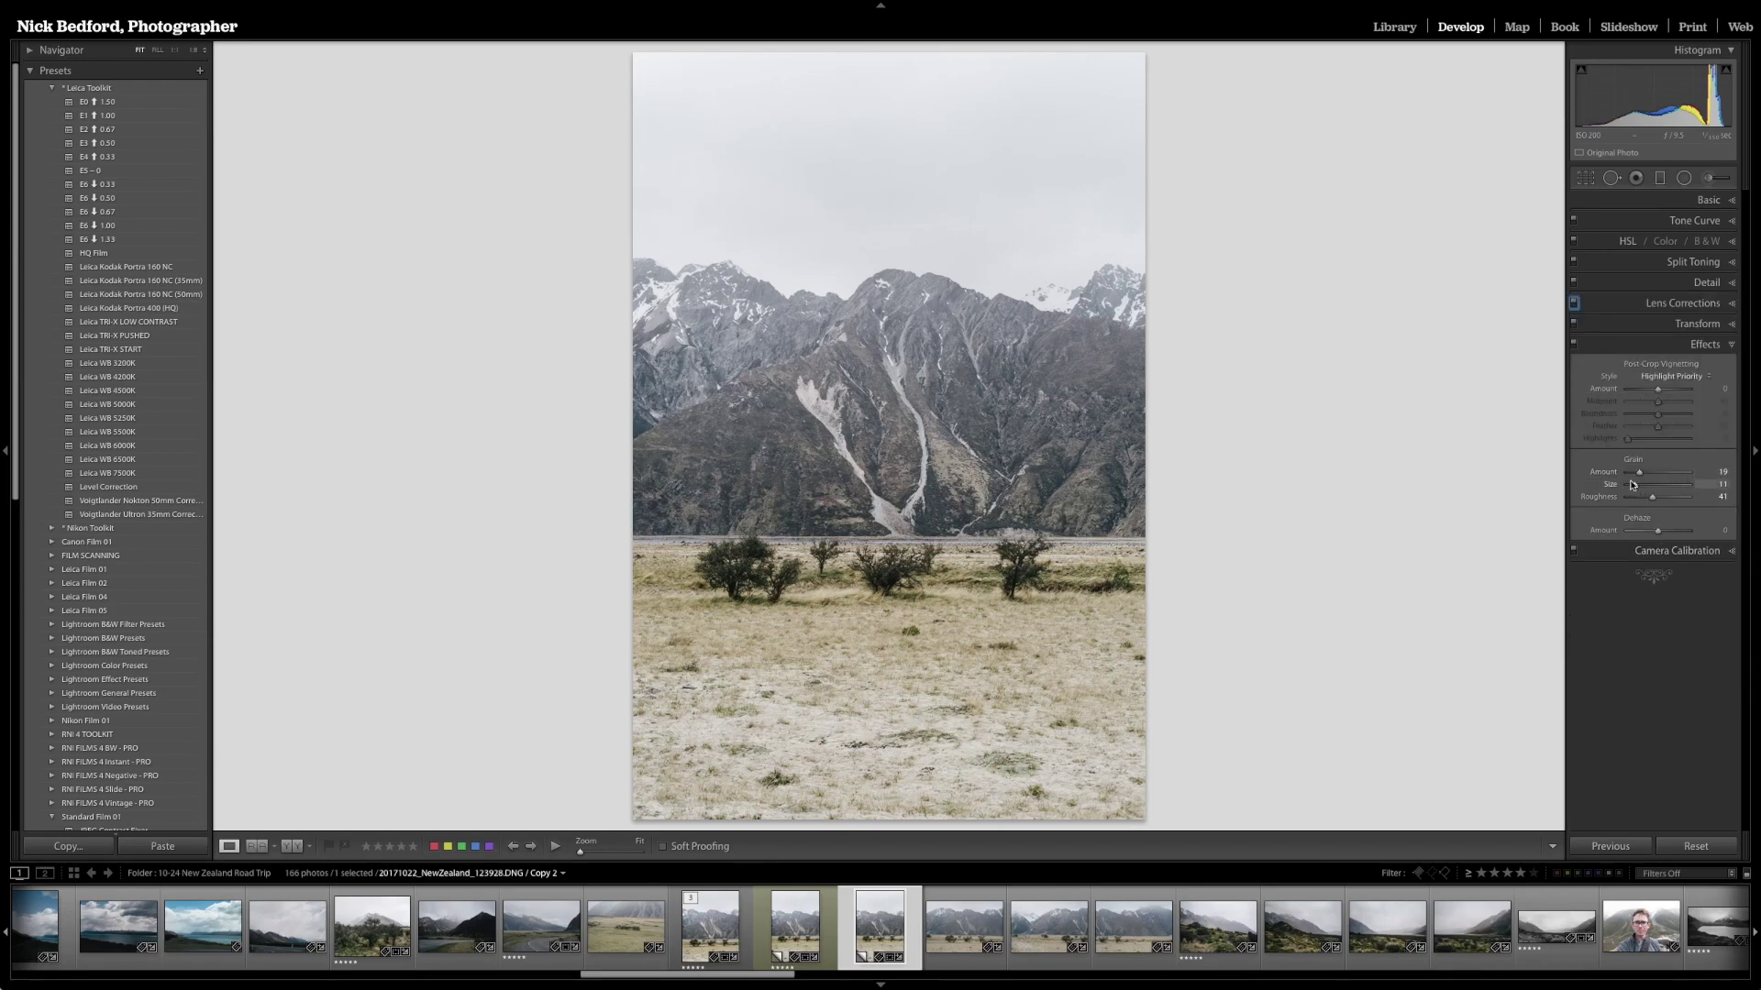
left_click(916, 476)
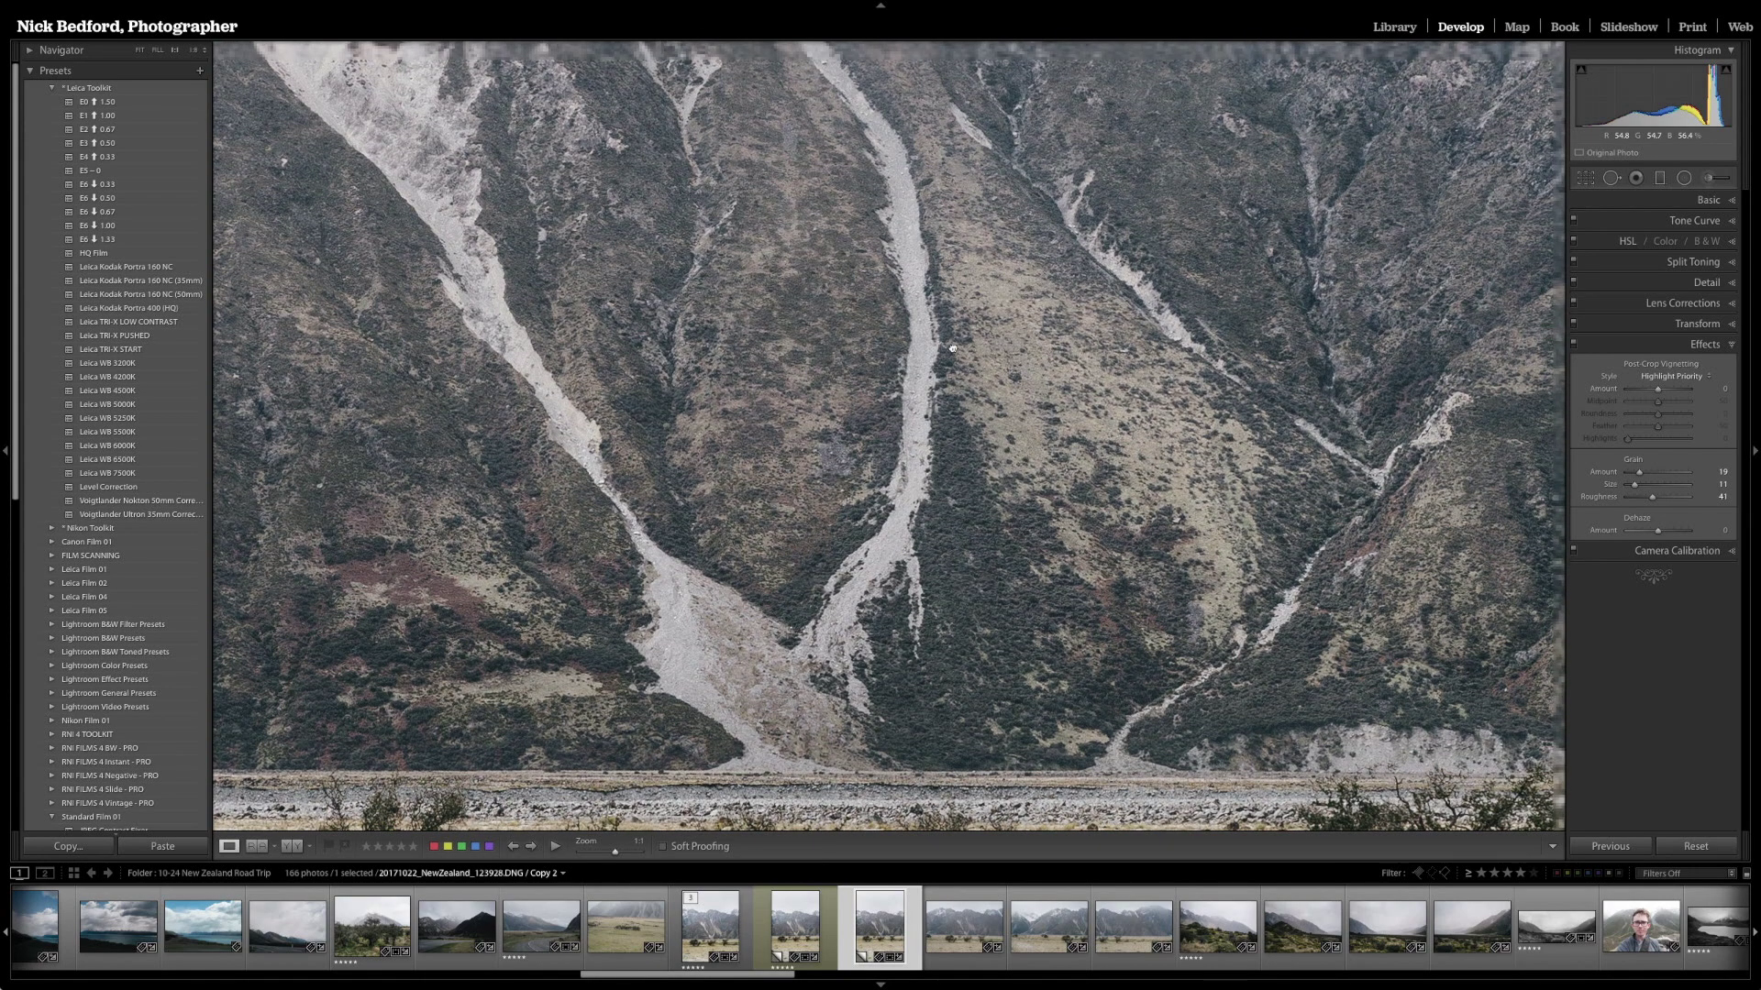
left_click(963, 523)
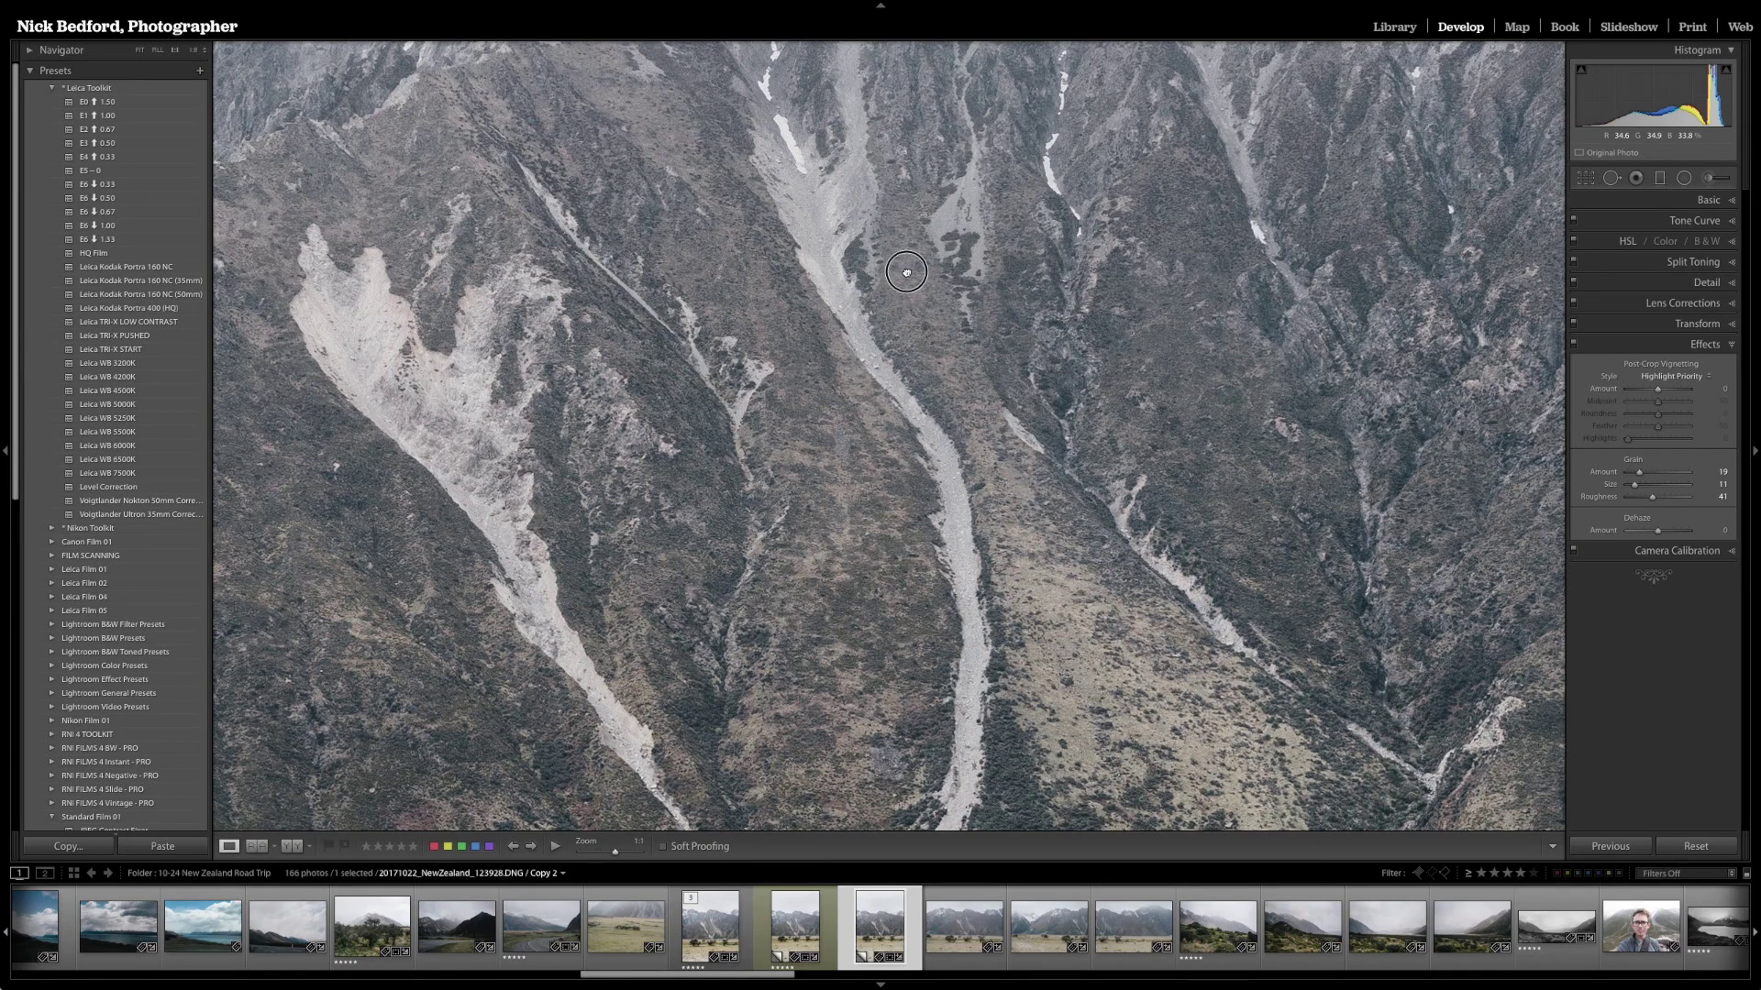
left_click_drag(900, 234, 899, 225)
scroll(909, 306, "down", 5)
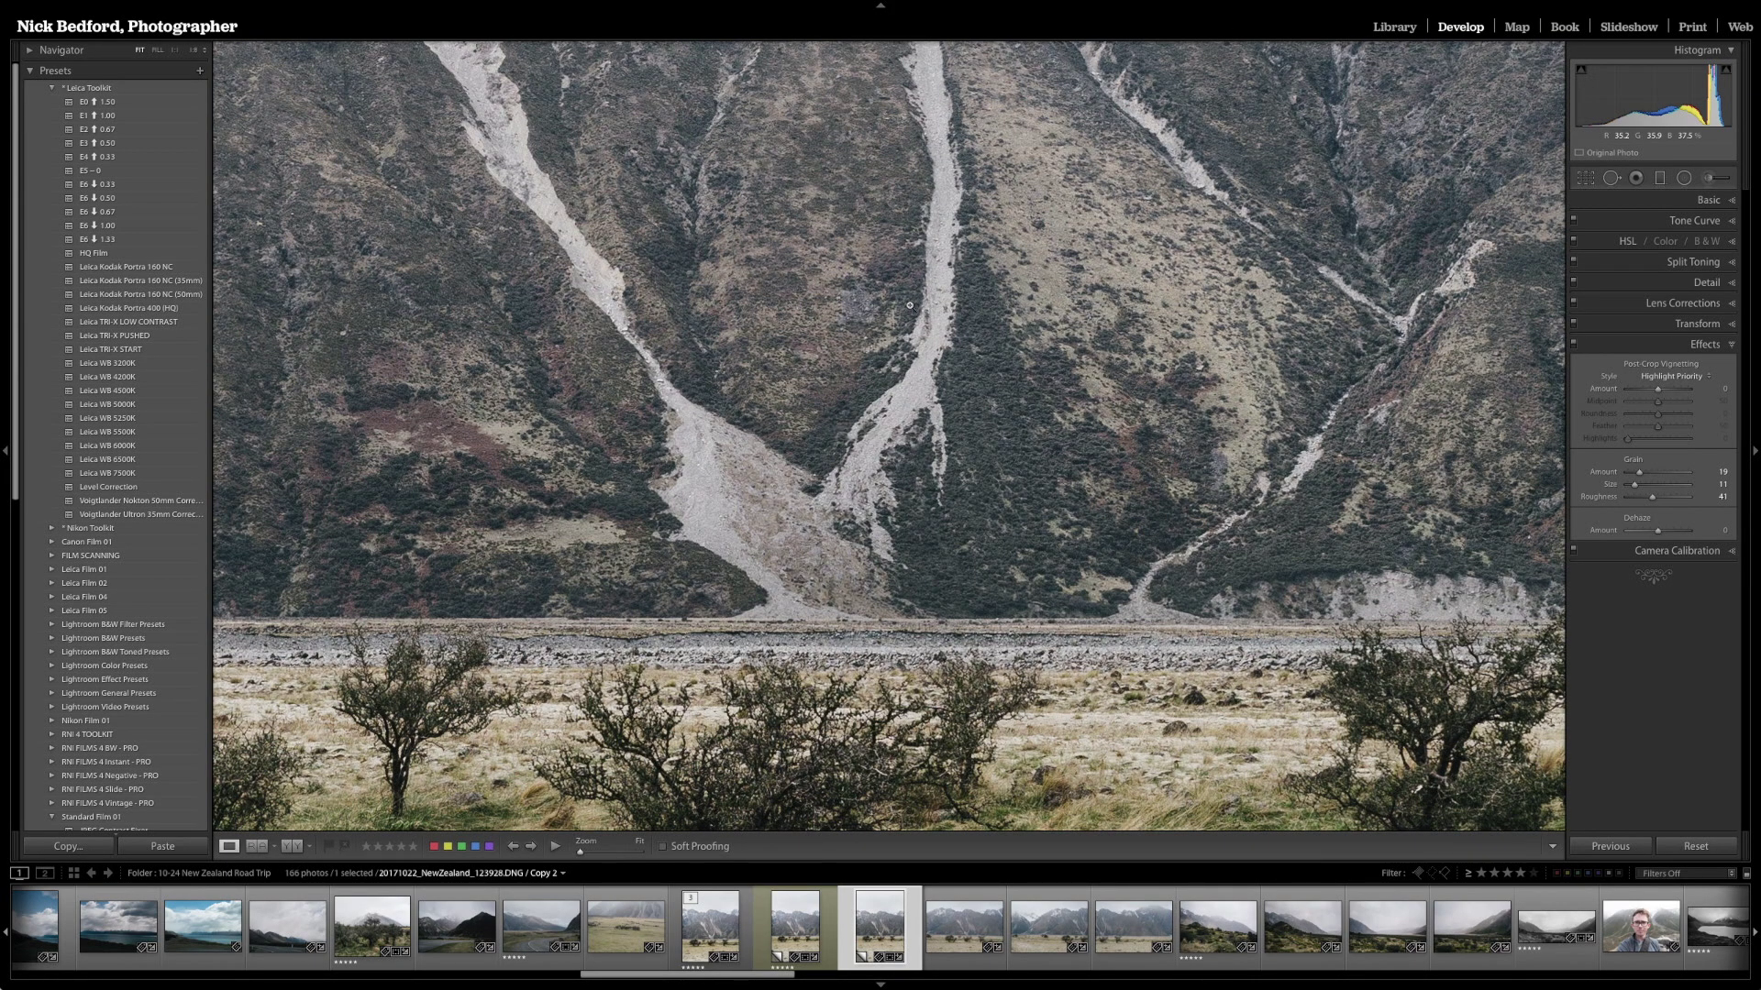
left_click(908, 306)
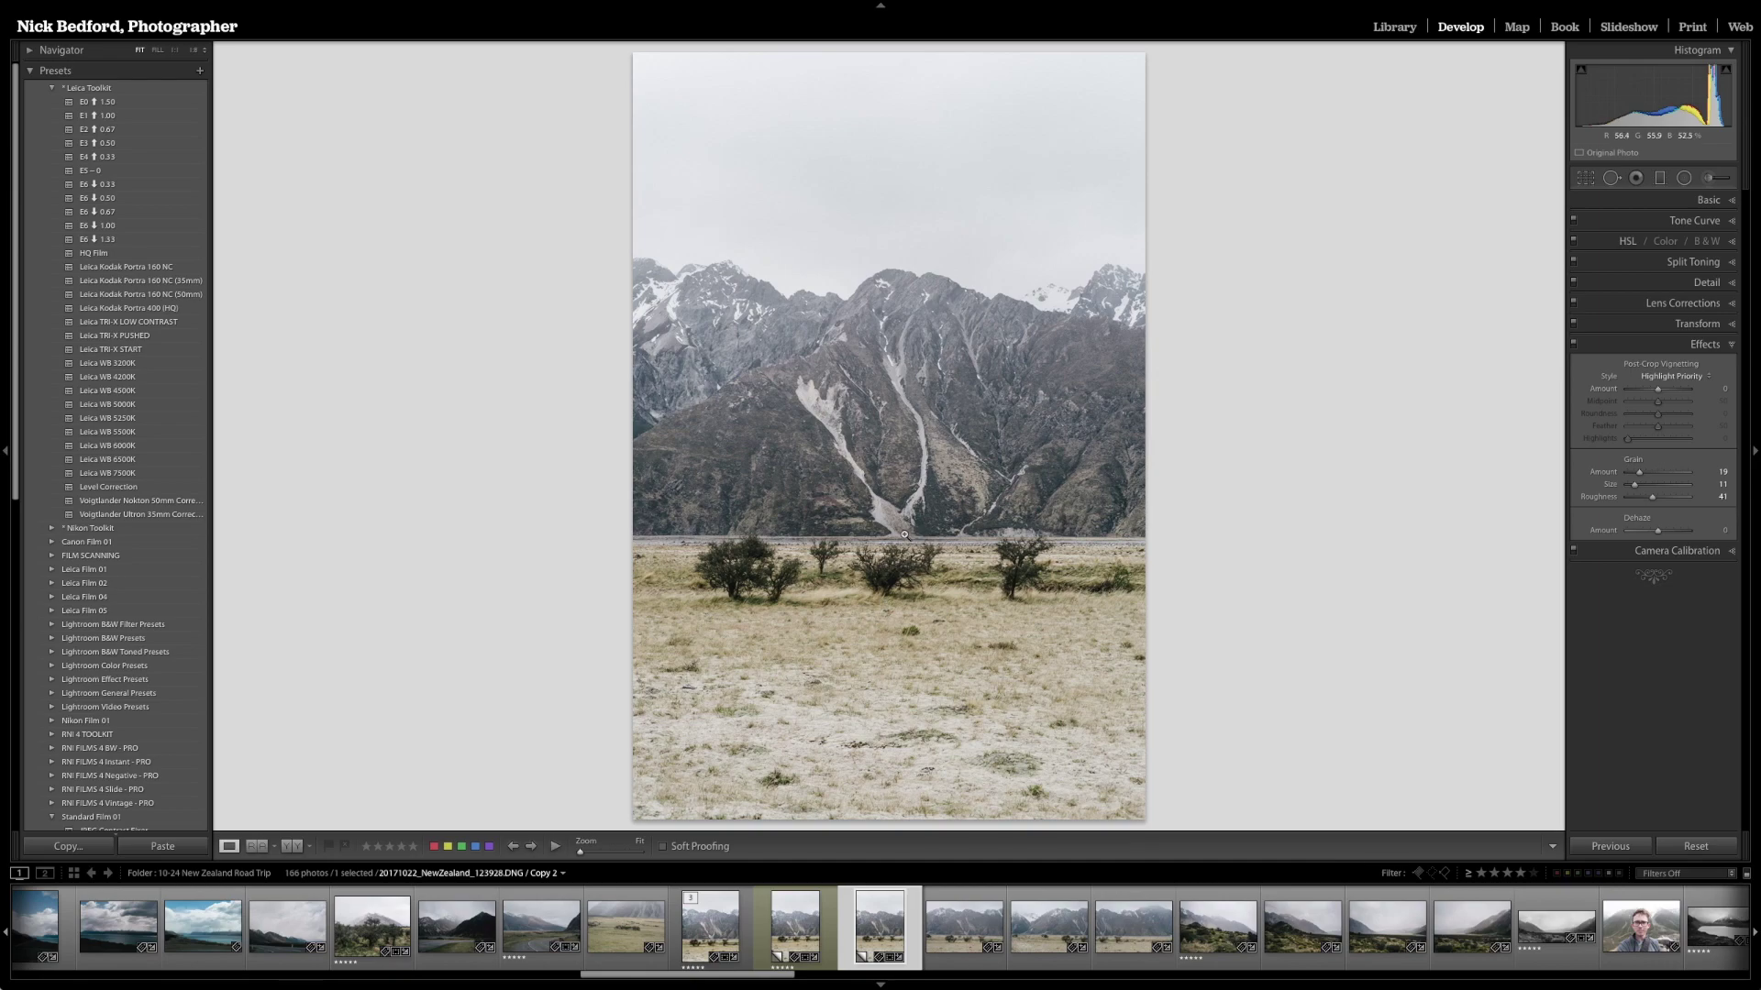
Turn on soft proofing and review the available profiles, keeping the cifa_p600_platine310_p_bk paper profile.
key("s")
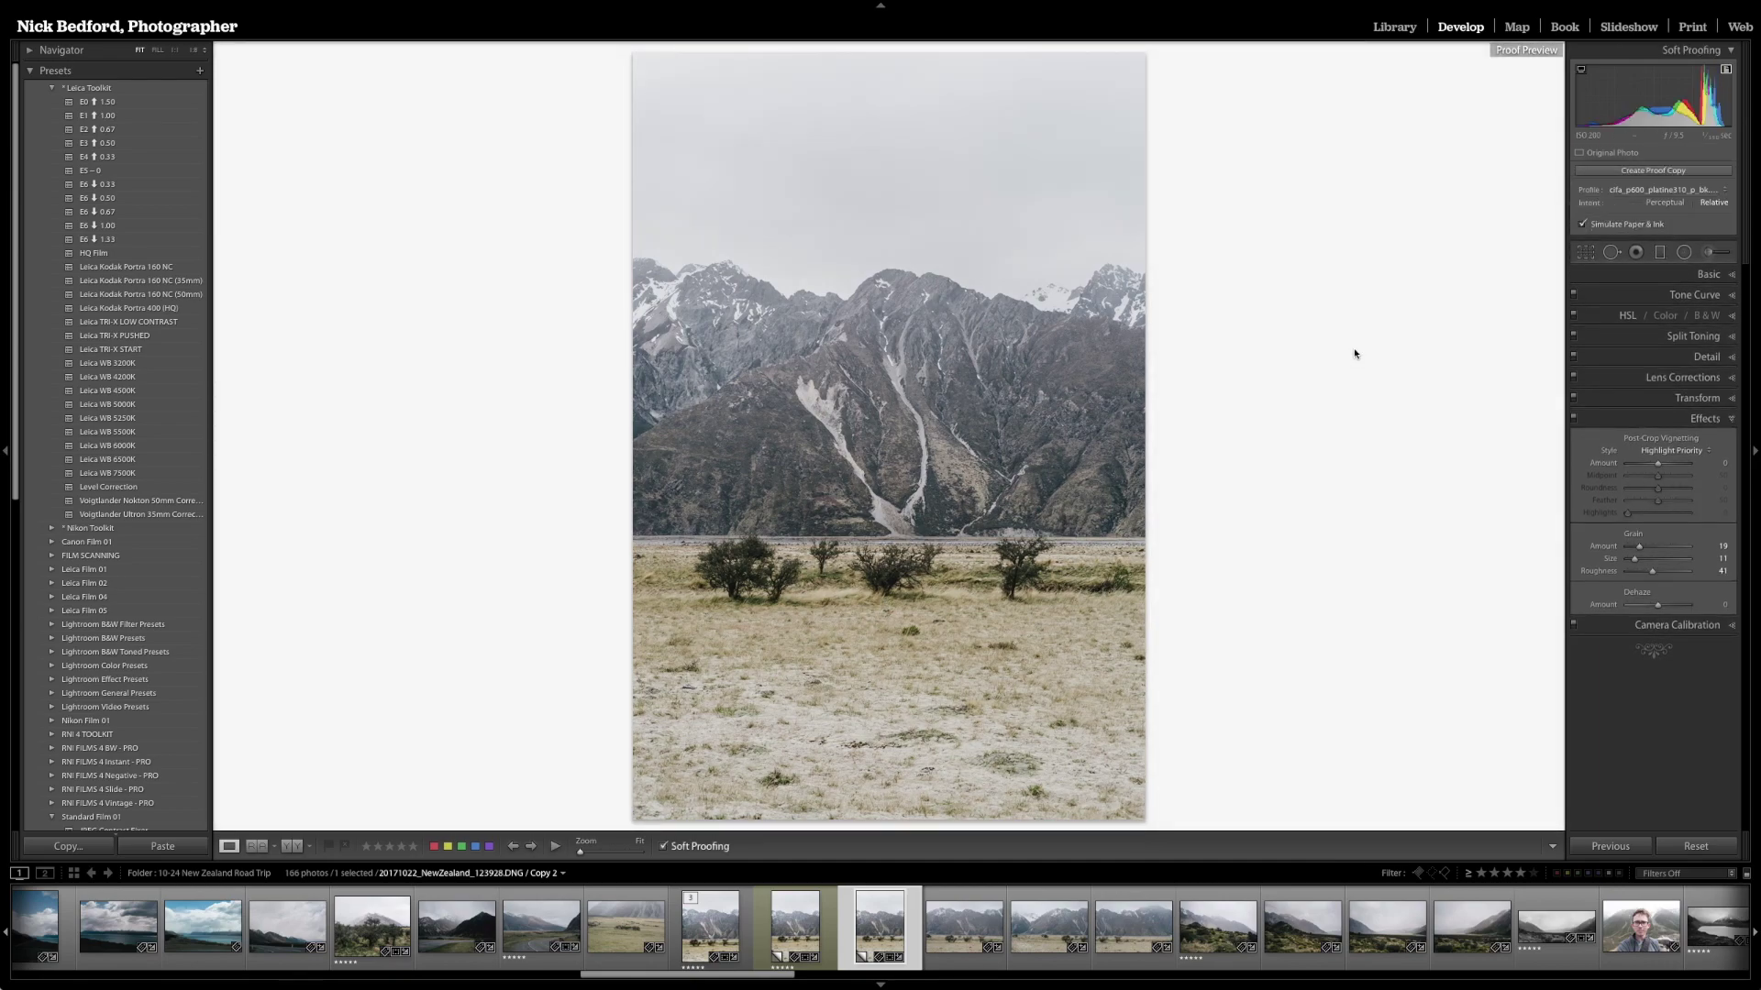
left_click(1695, 189)
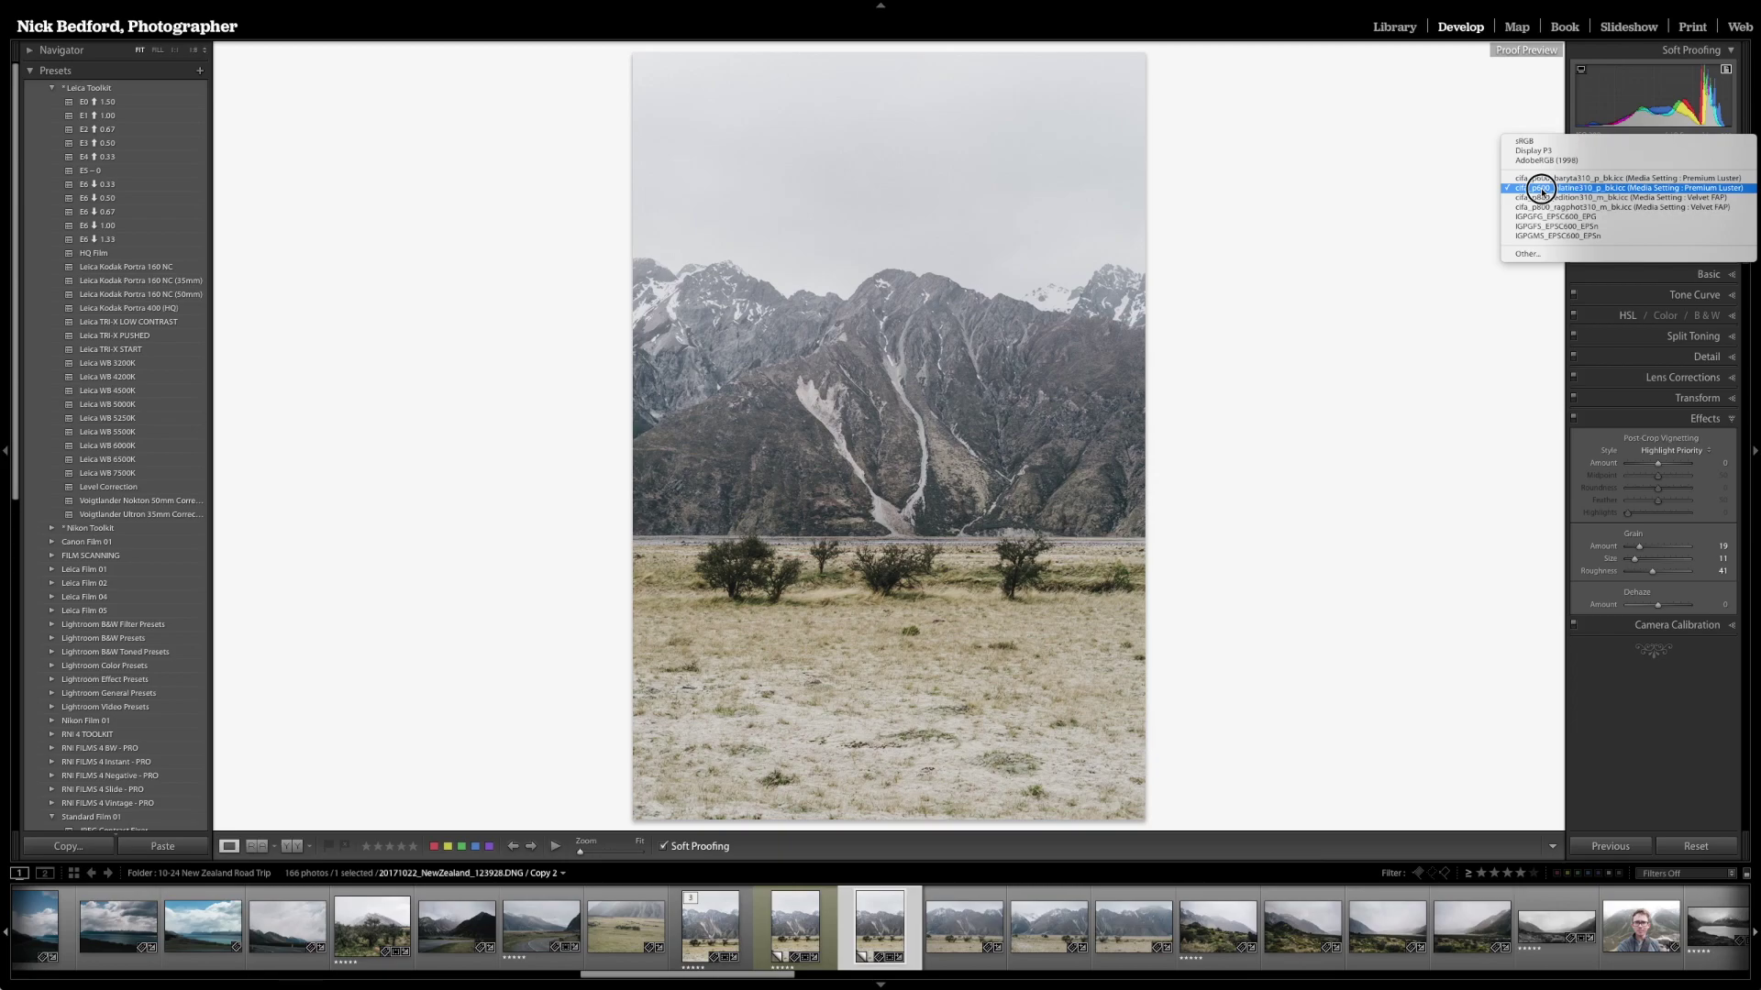
left_click(1334, 192)
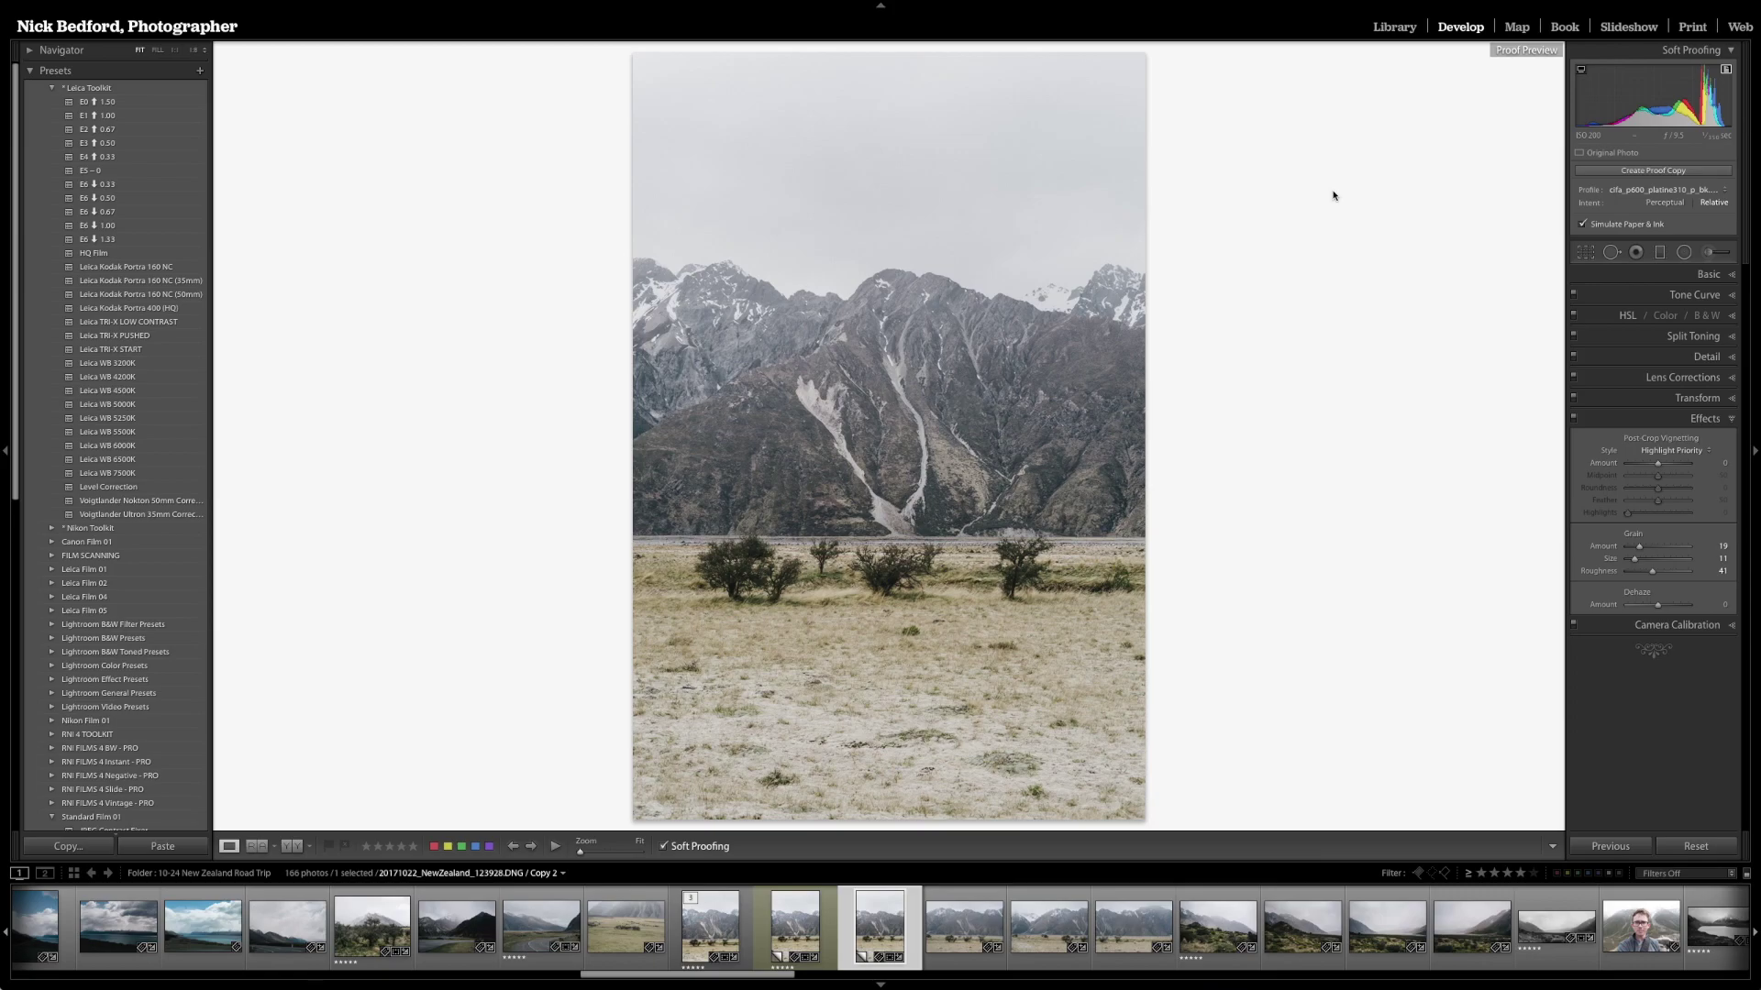
Set the Exposure to +0.20 and make the current virtual copy the soft proof.
left_click(1707, 274)
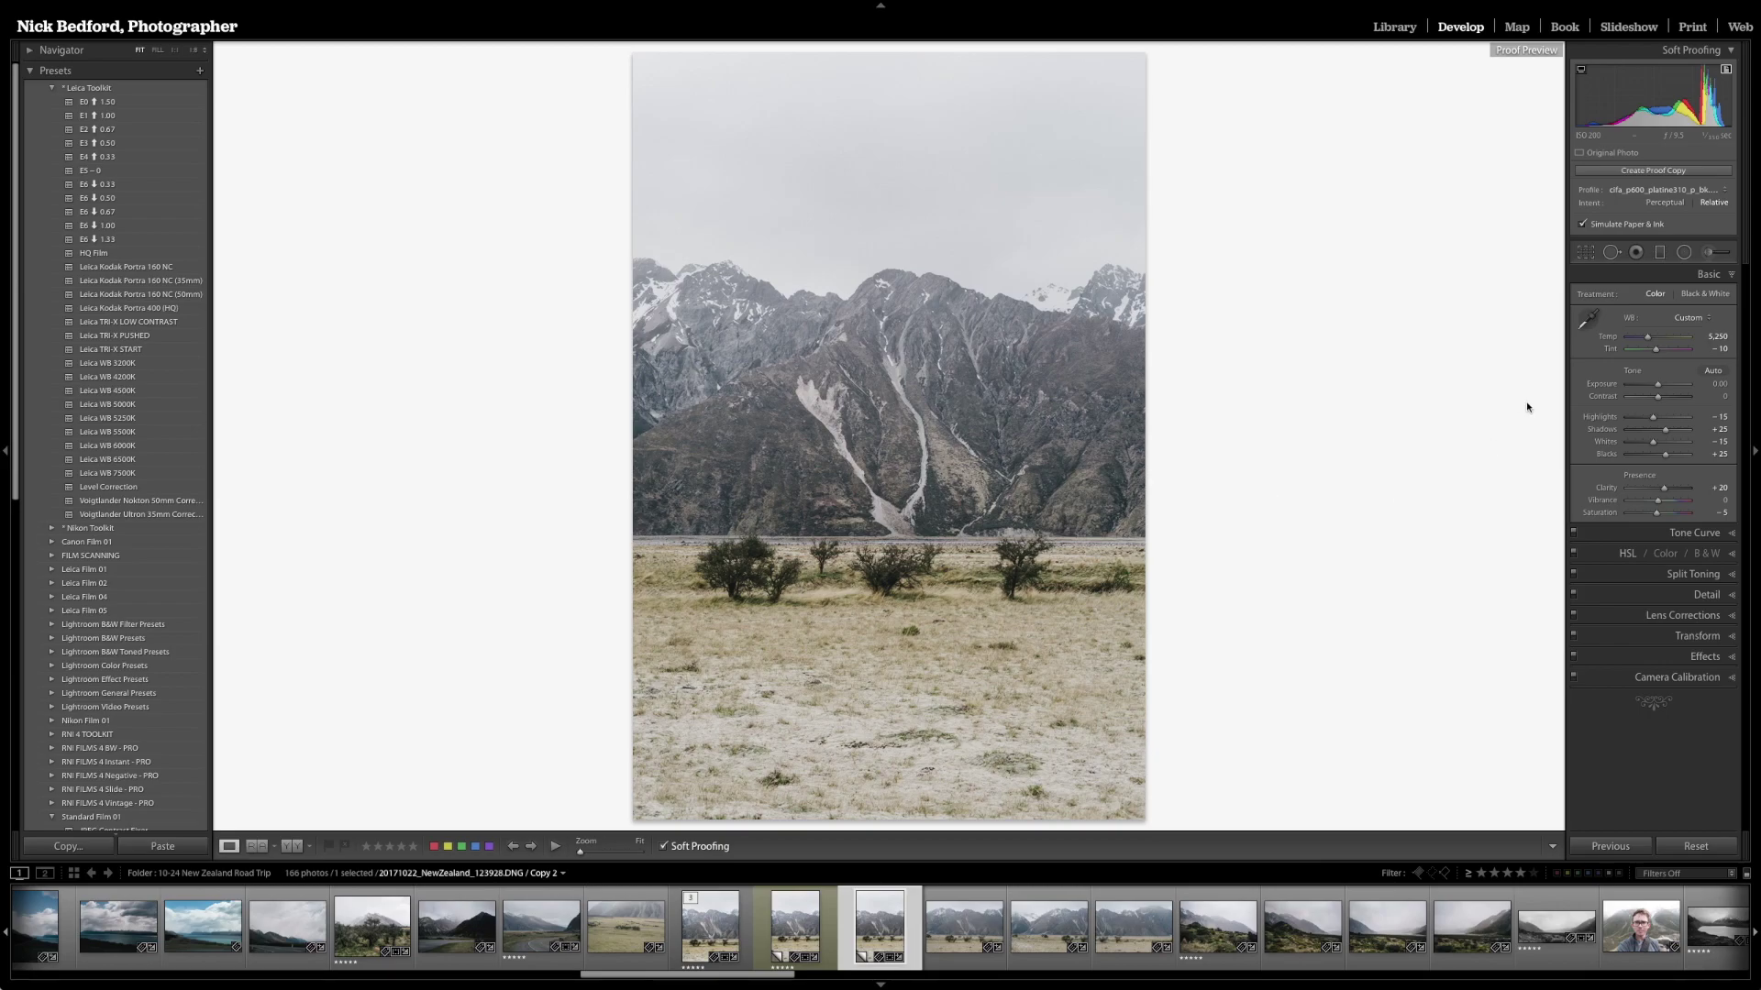
left_click(1712, 383)
type(".22")
key("Return")
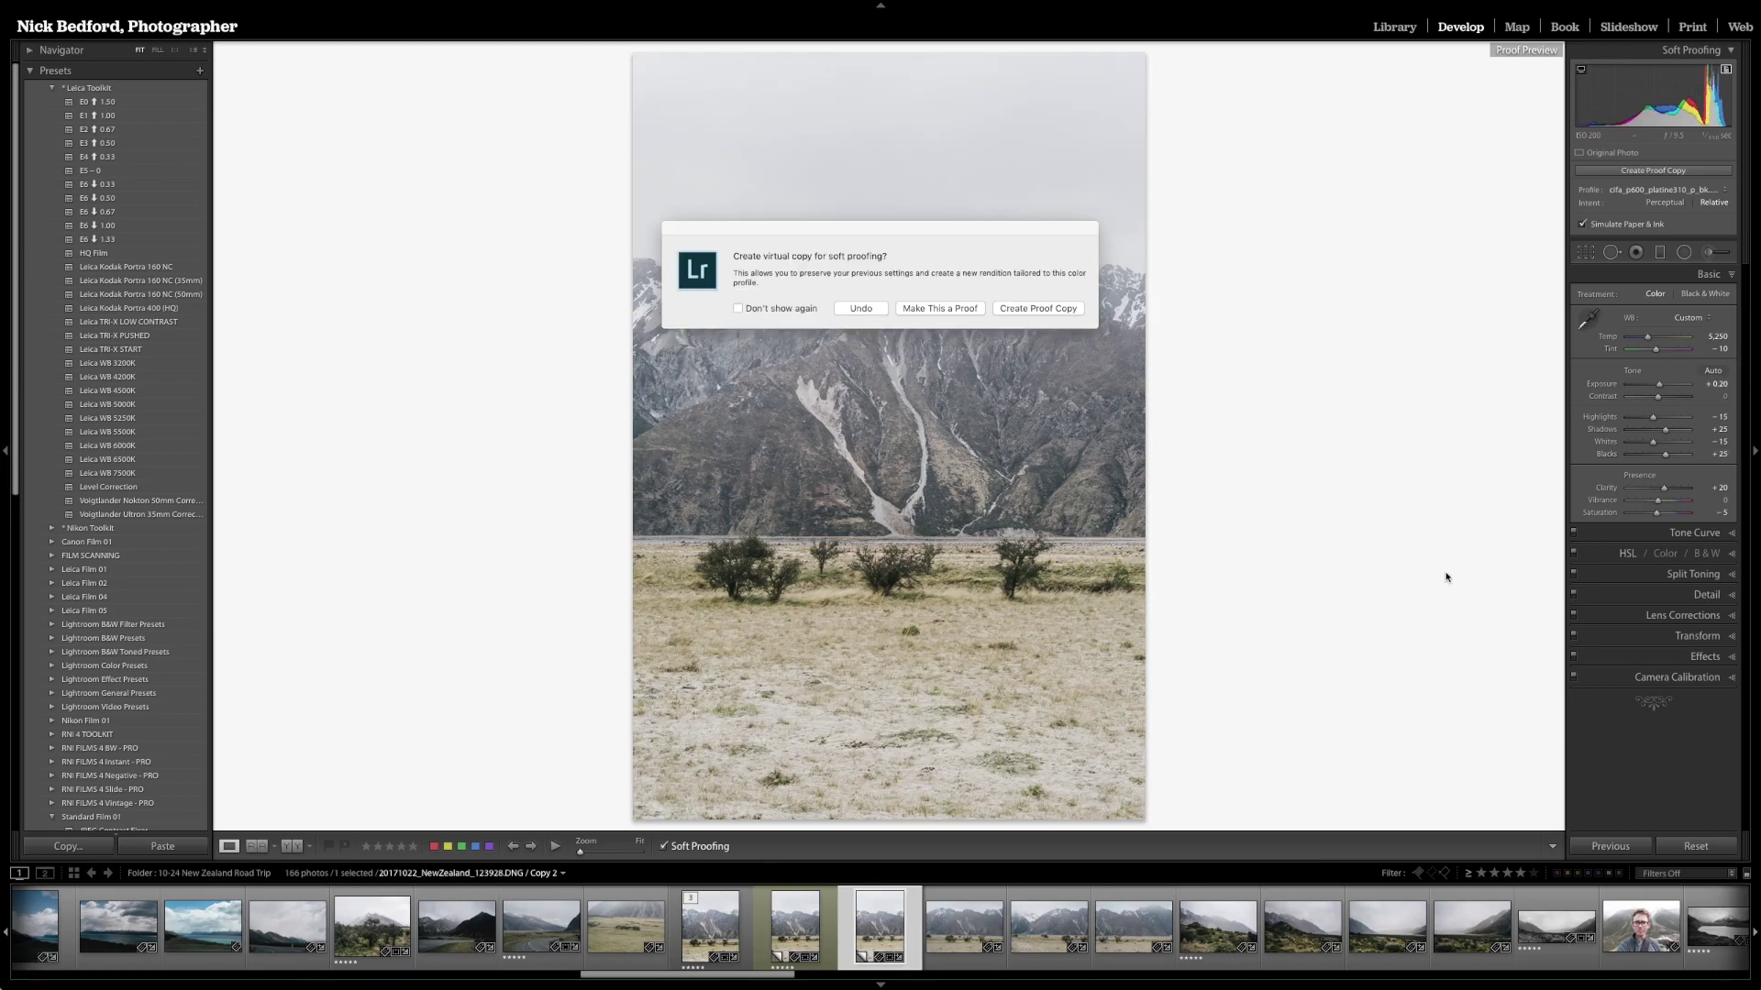
left_click(942, 308)
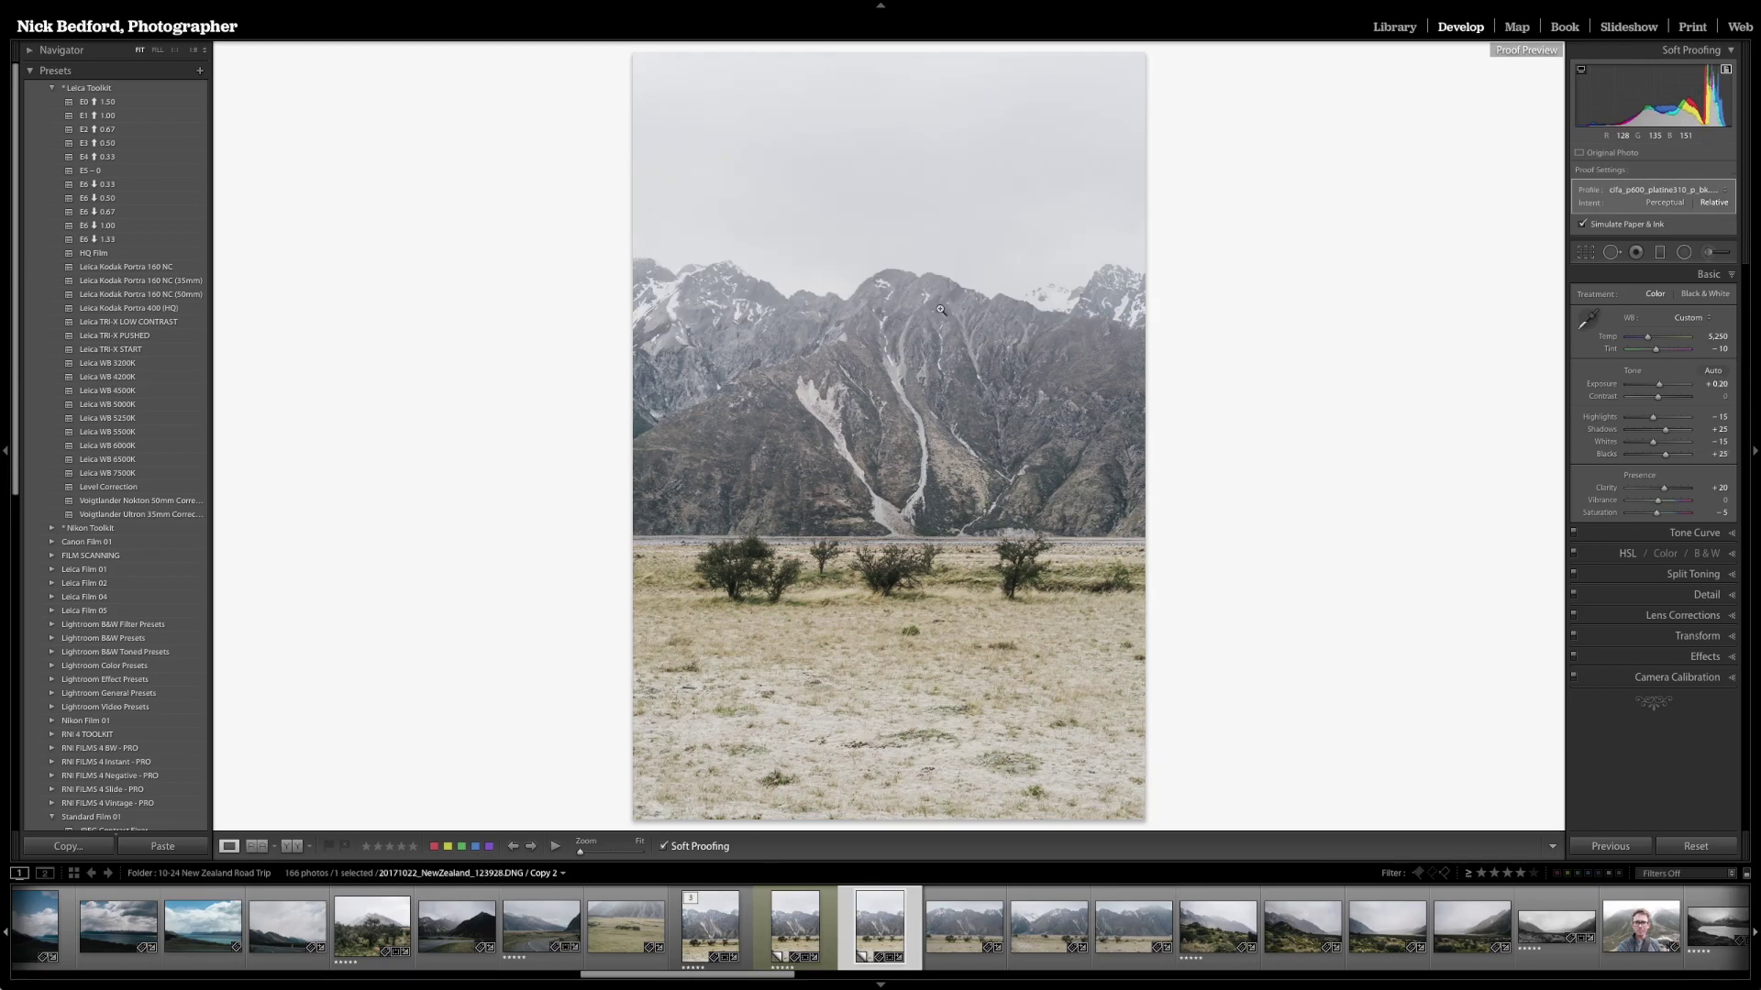
Set the proof's Contrast to +20.
left_click(1711, 396)
type("20")
key("Return")
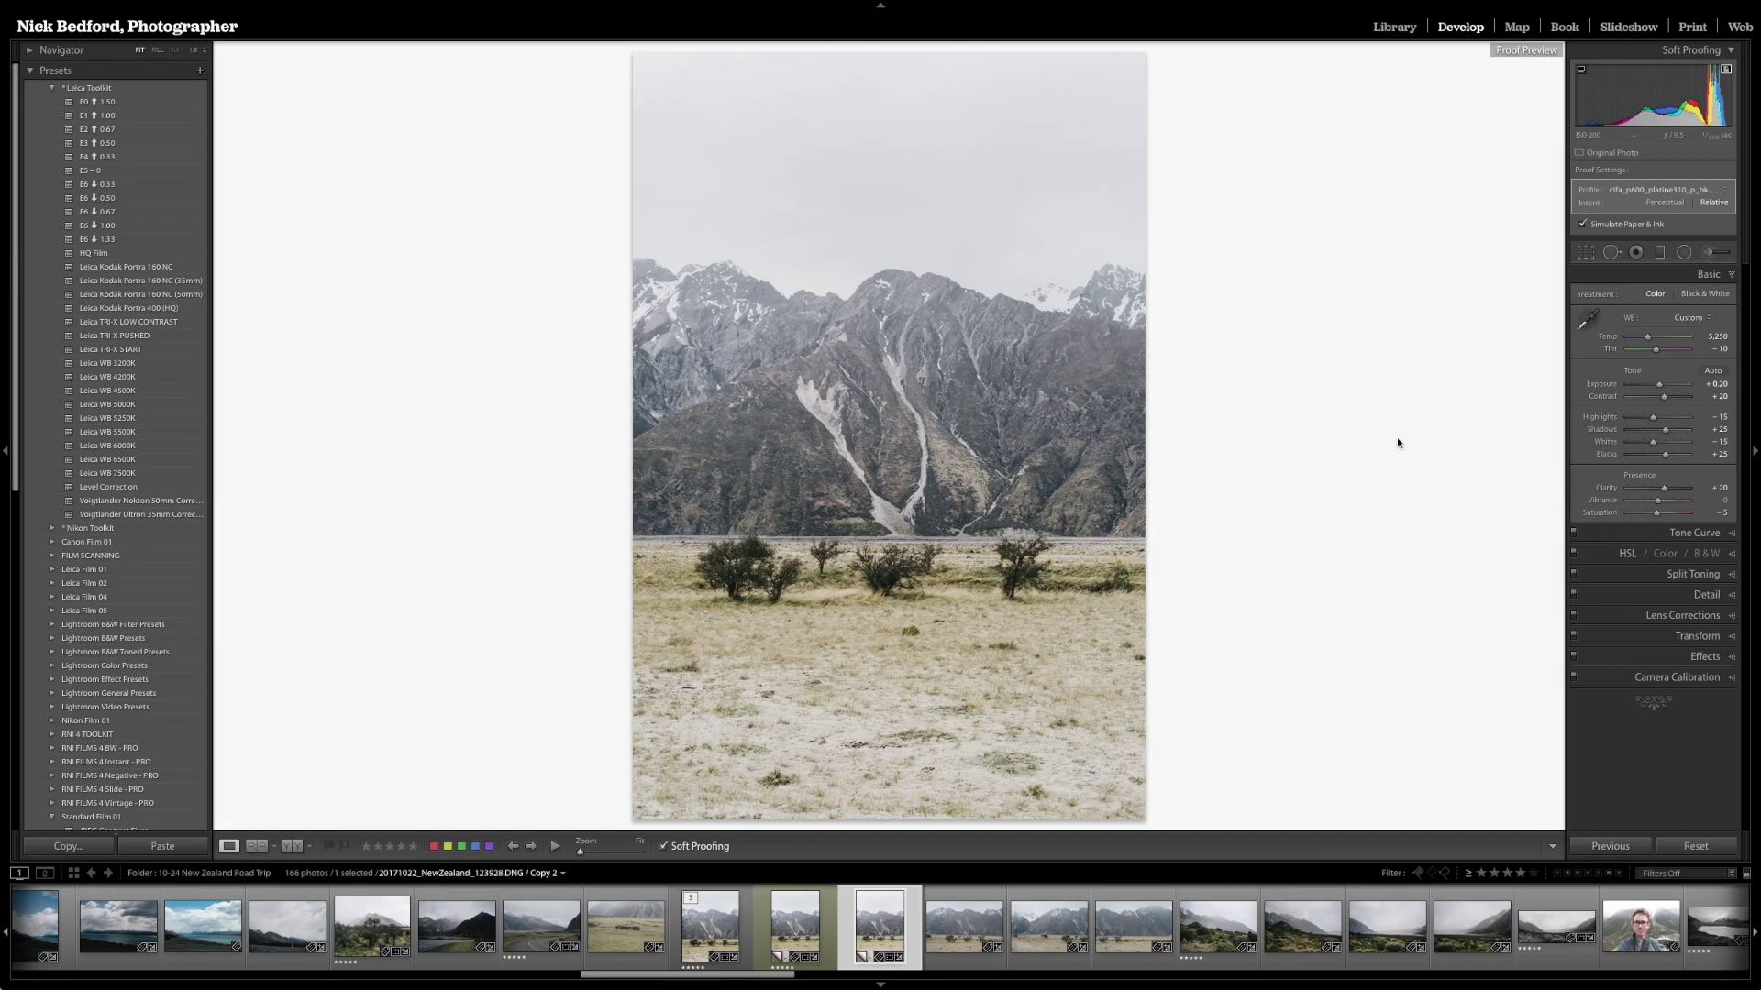
Switch to the Print module and apply the A3 Single Fit (1.5in, Vert) template to the photo.
left_click(1695, 30)
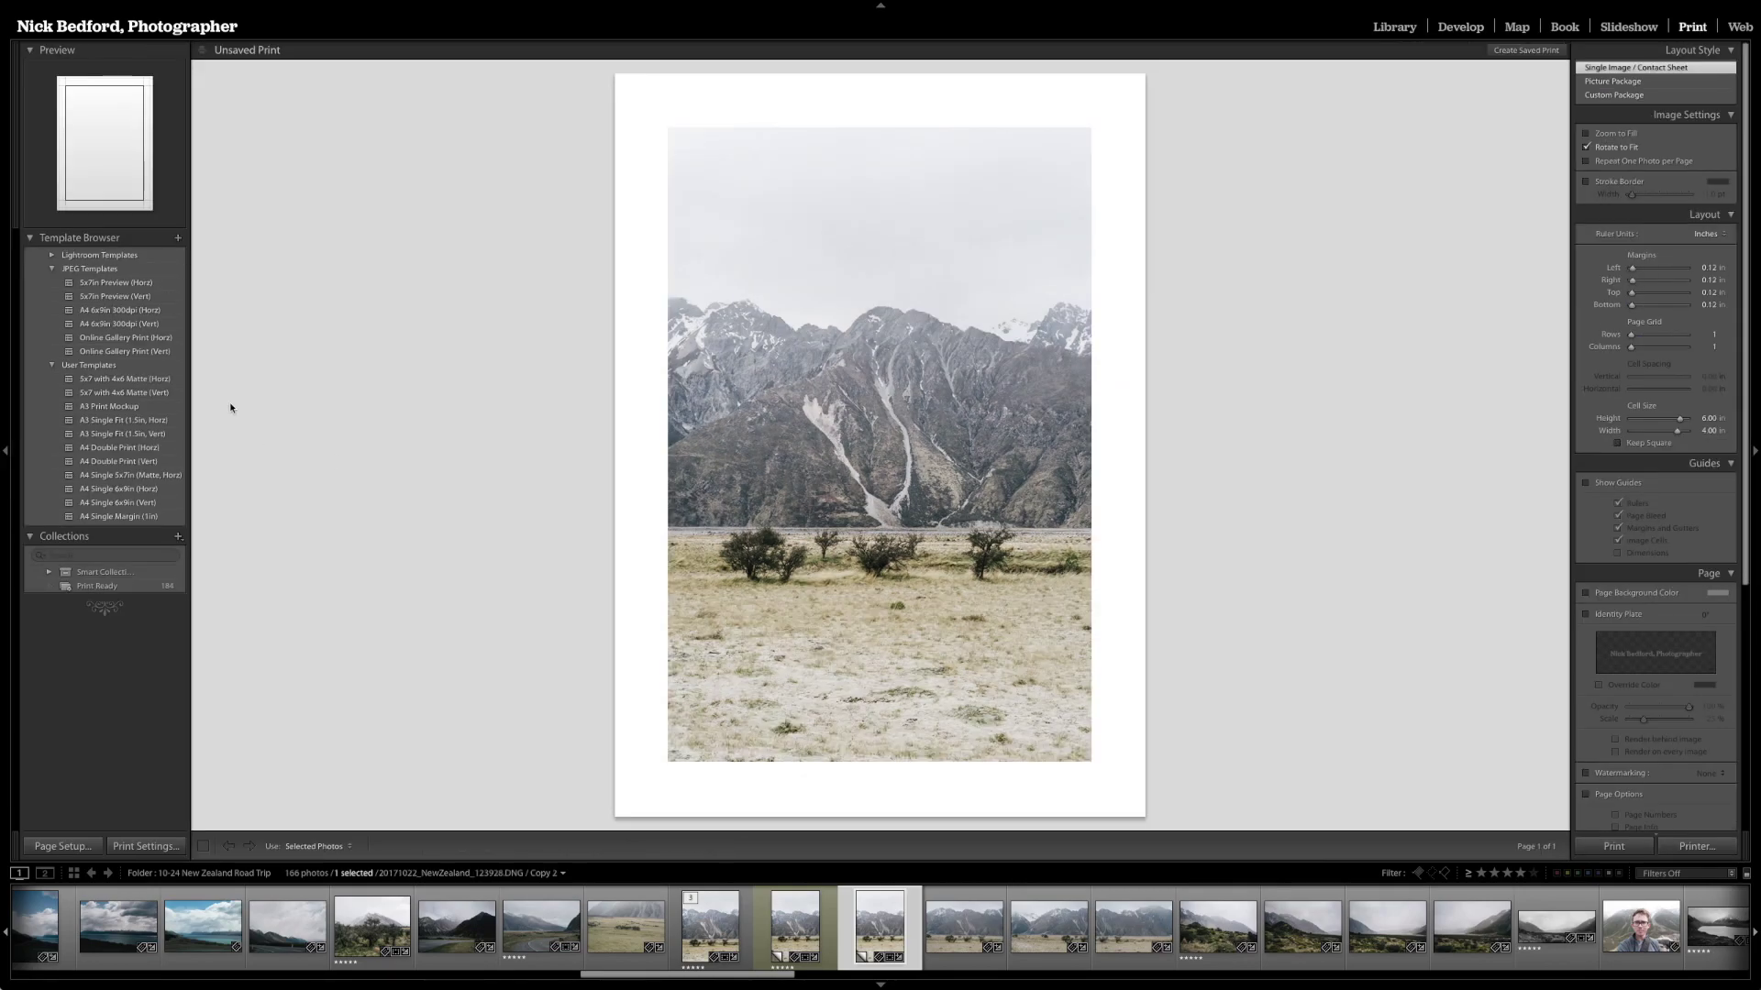
left_click(125, 434)
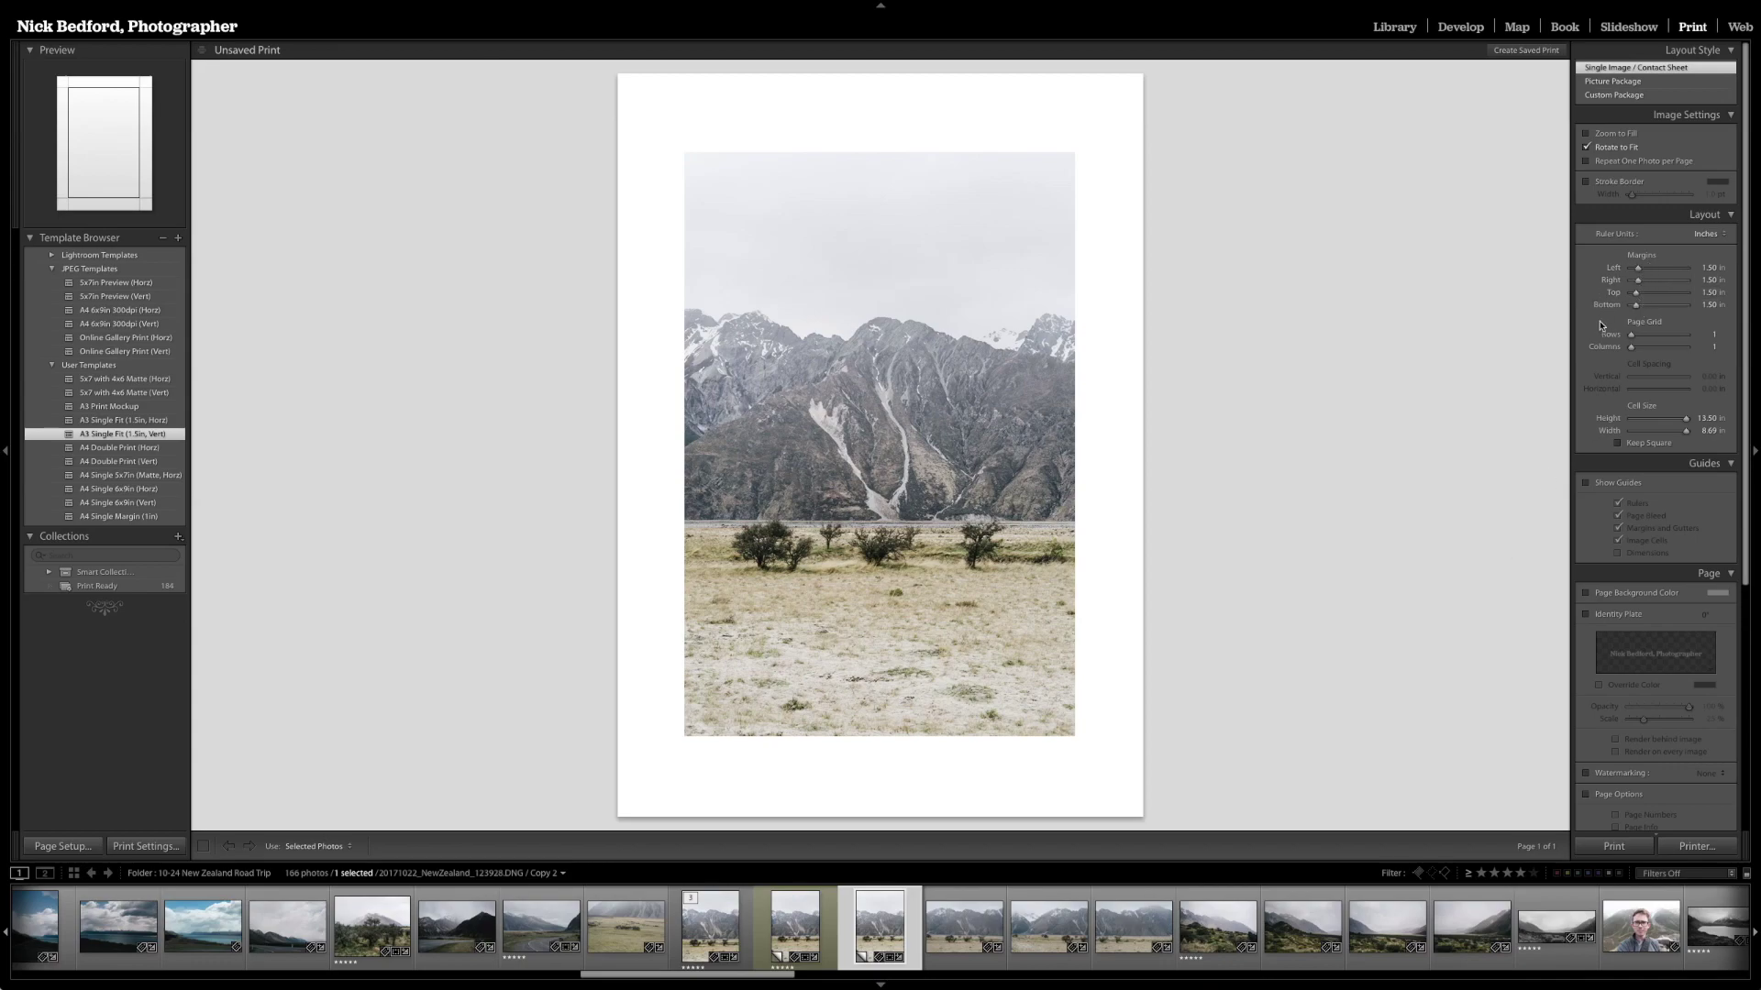
Compare the page layout with Zoom to Fill on and off, leaving the option off.
left_click(1614, 134)
left_click(1614, 134)
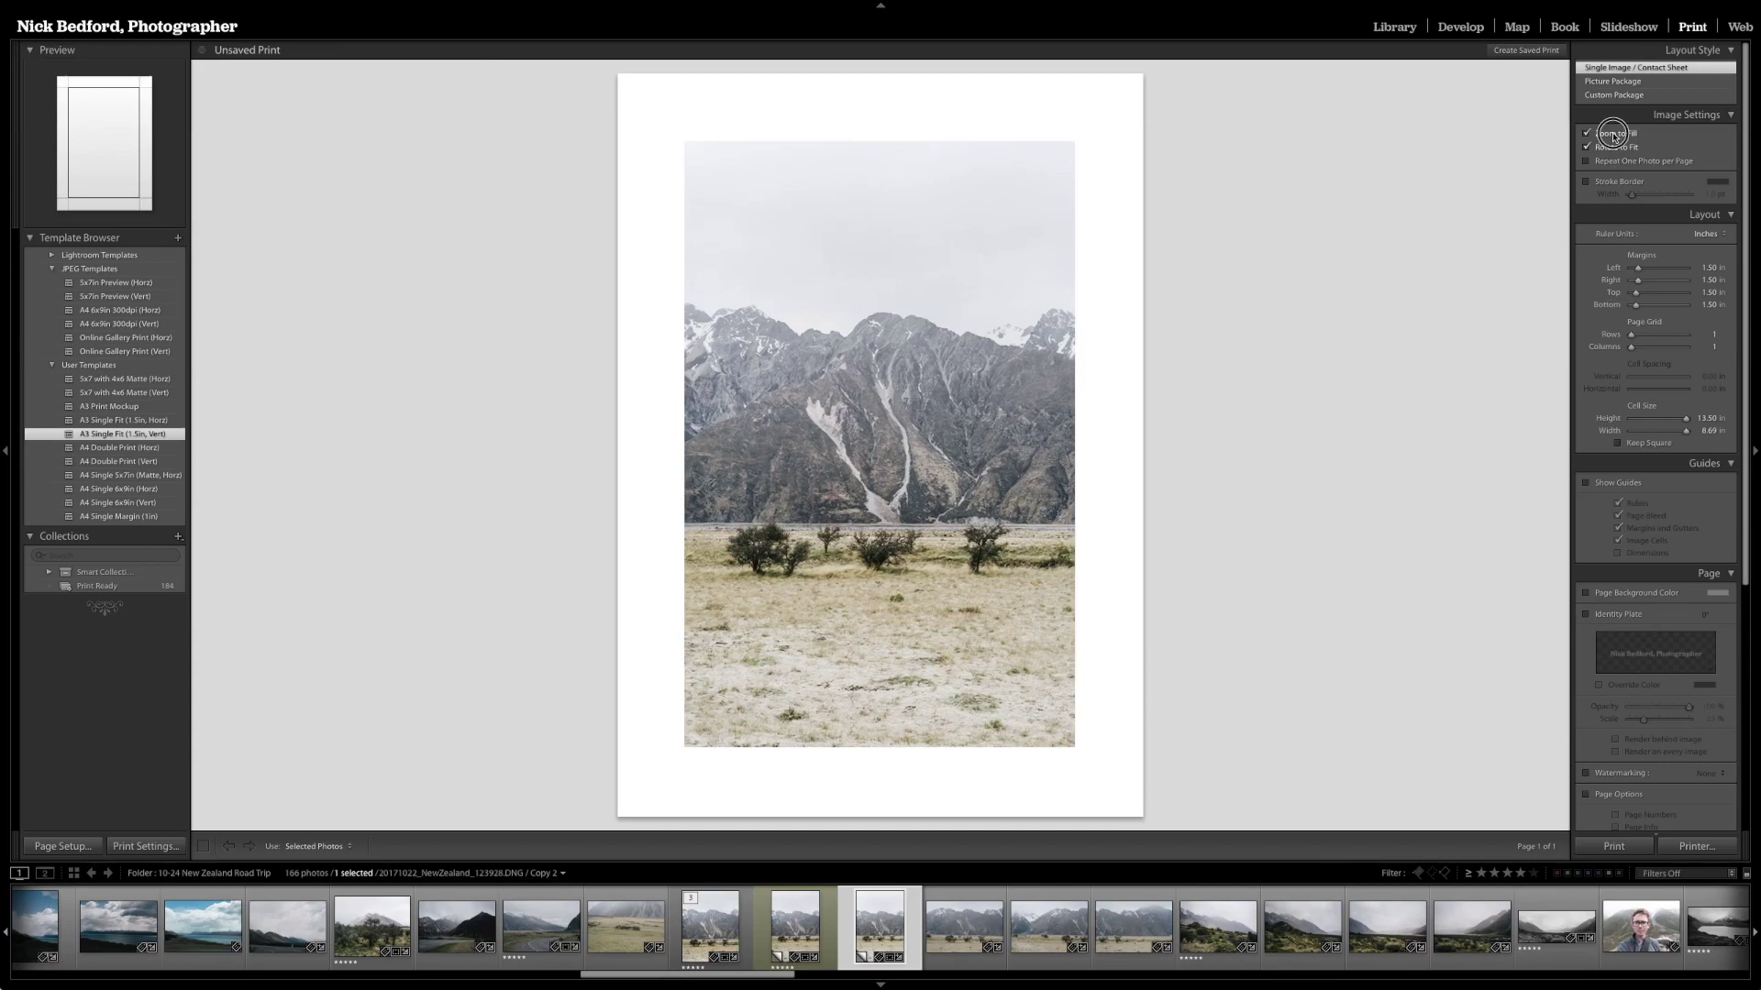
left_click(1614, 134)
left_click(1614, 133)
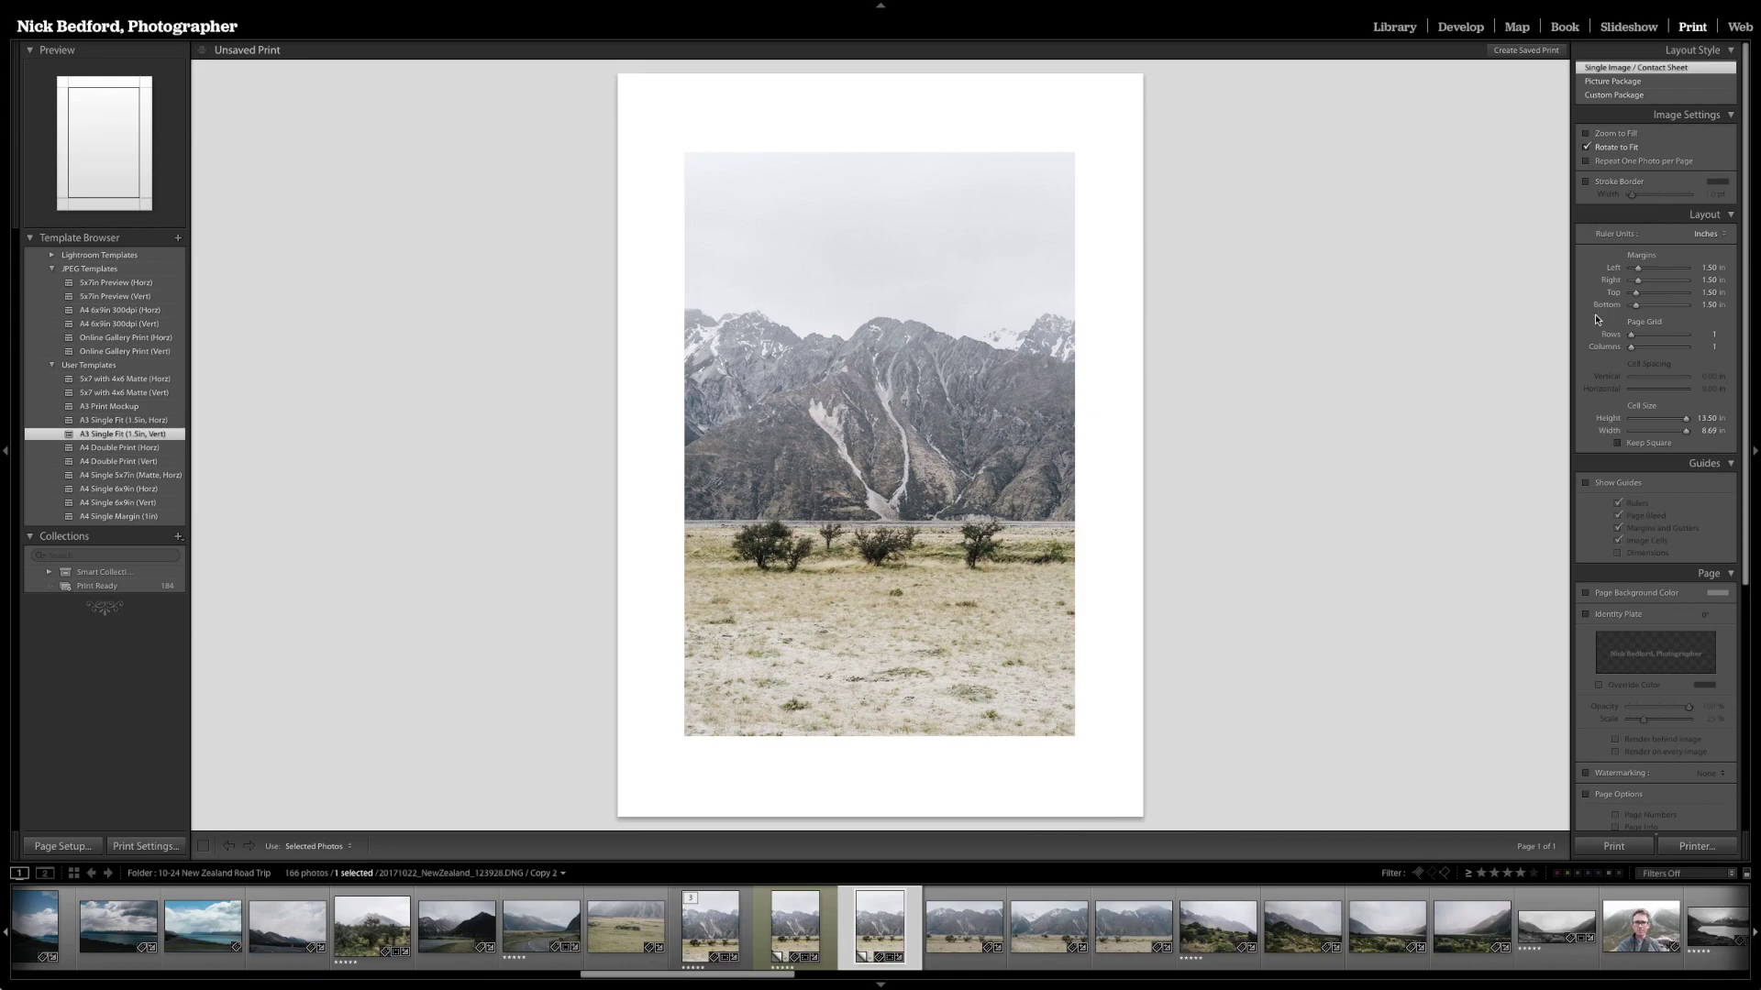
Open the printer setup for the EPSON SC-P600 Series and choose the Premium Luster (Colour) preset.
scroll(1589, 513, "down", 5)
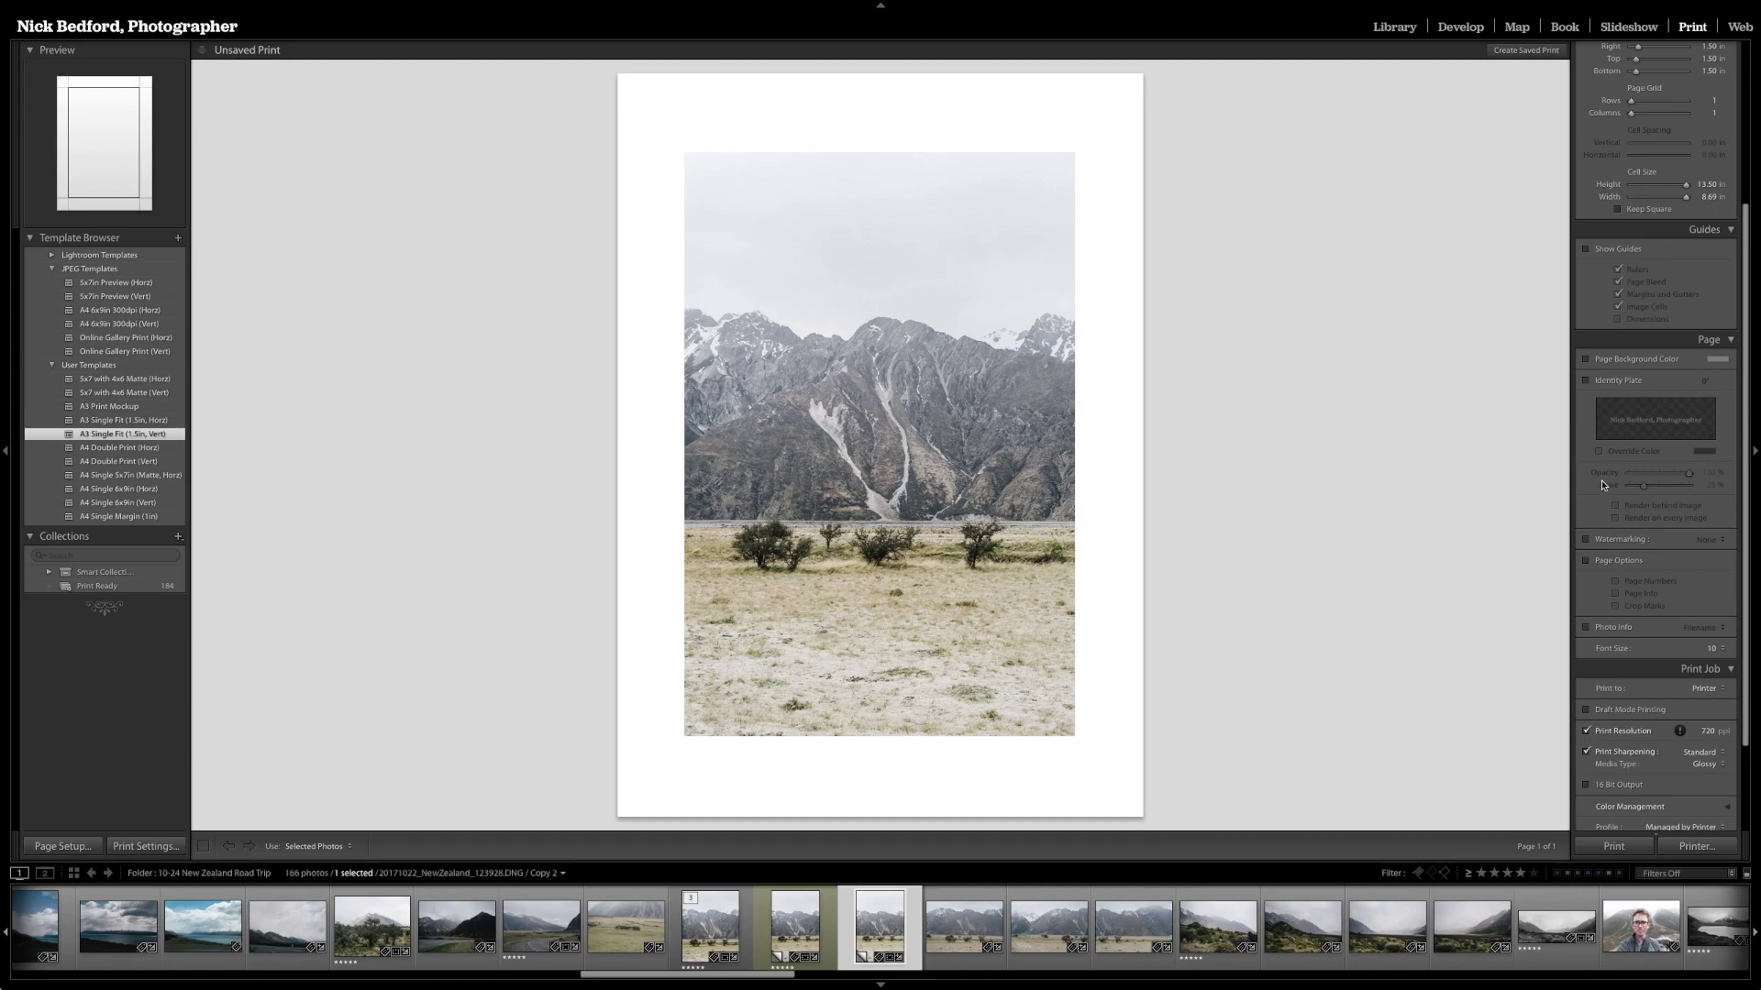
scroll(1605, 495, "up", 5)
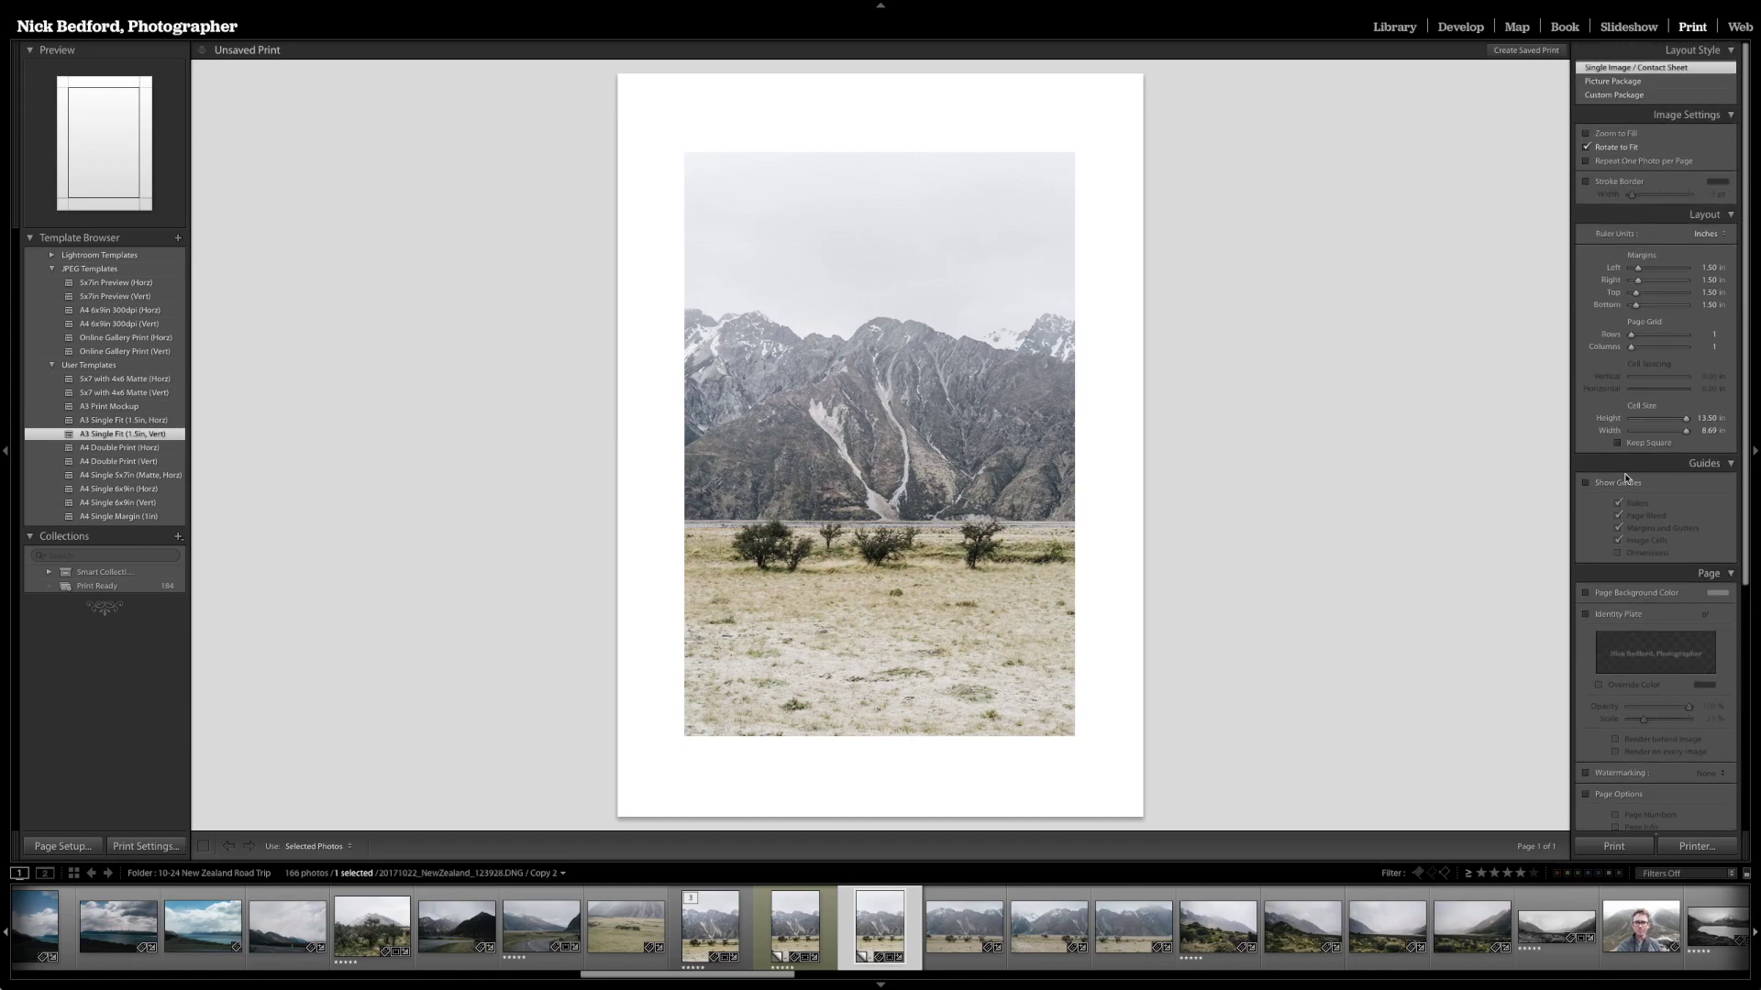
scroll(1600, 459, "down", 8)
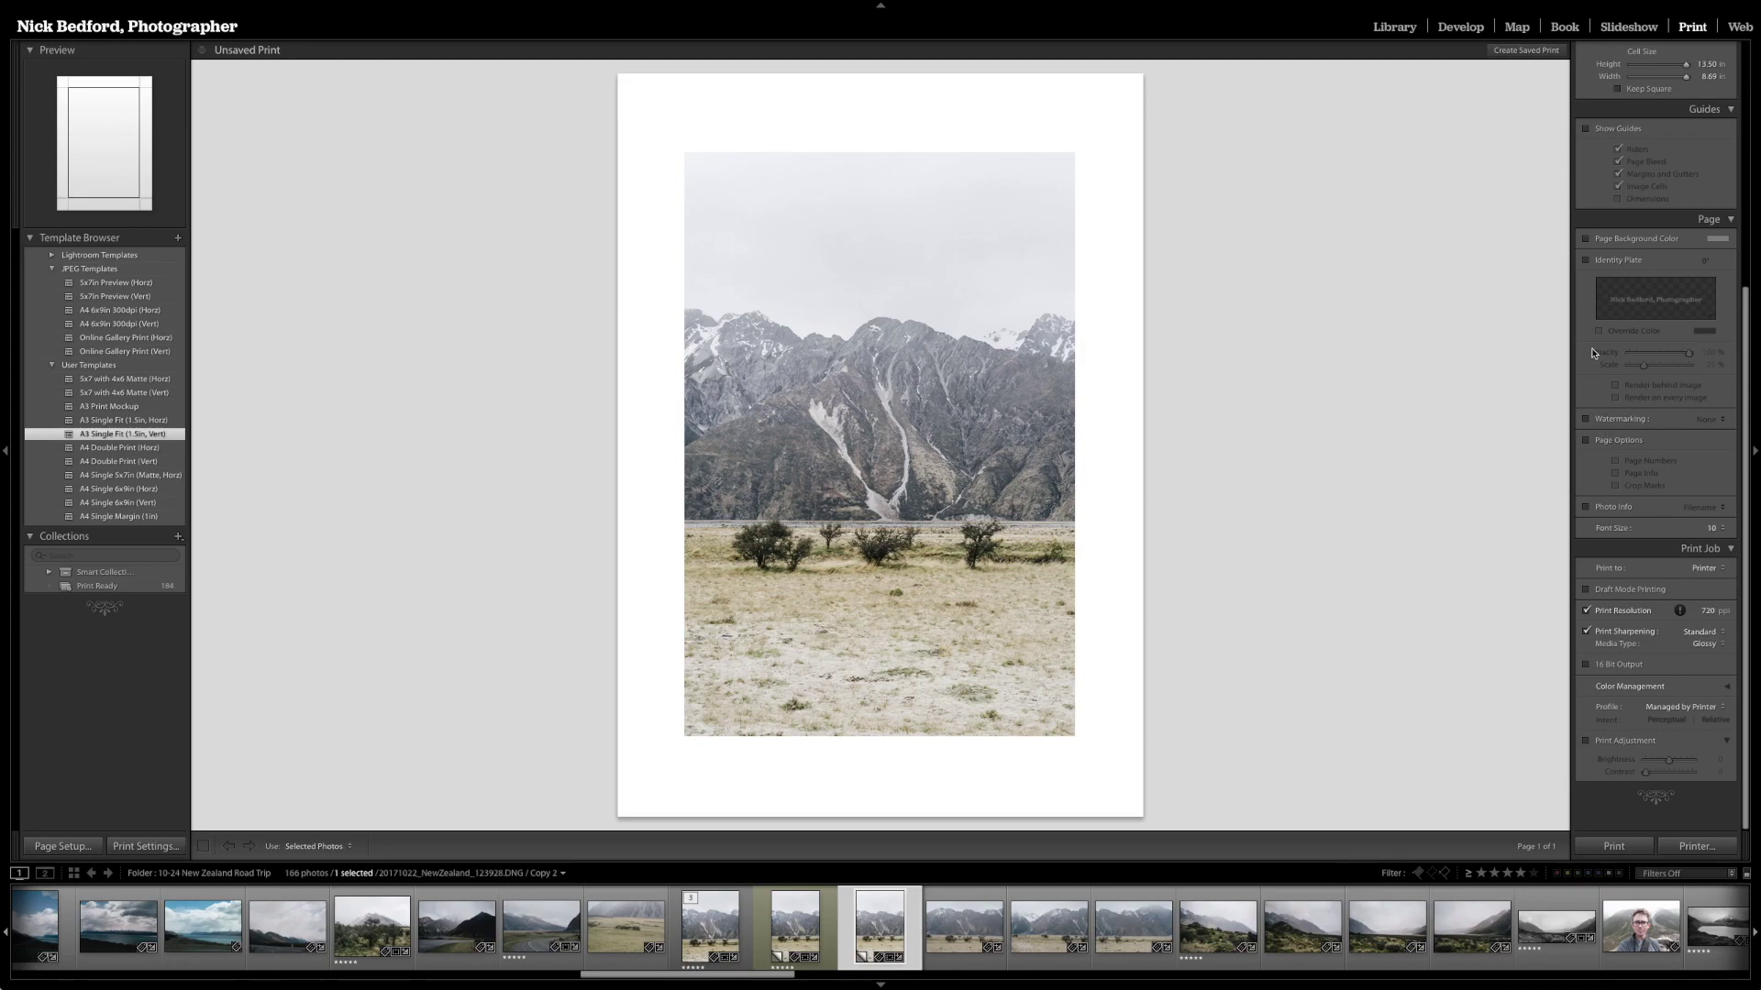
scroll(1598, 367, "up", 5)
scroll(1605, 392, "down", 5)
left_click(1697, 846)
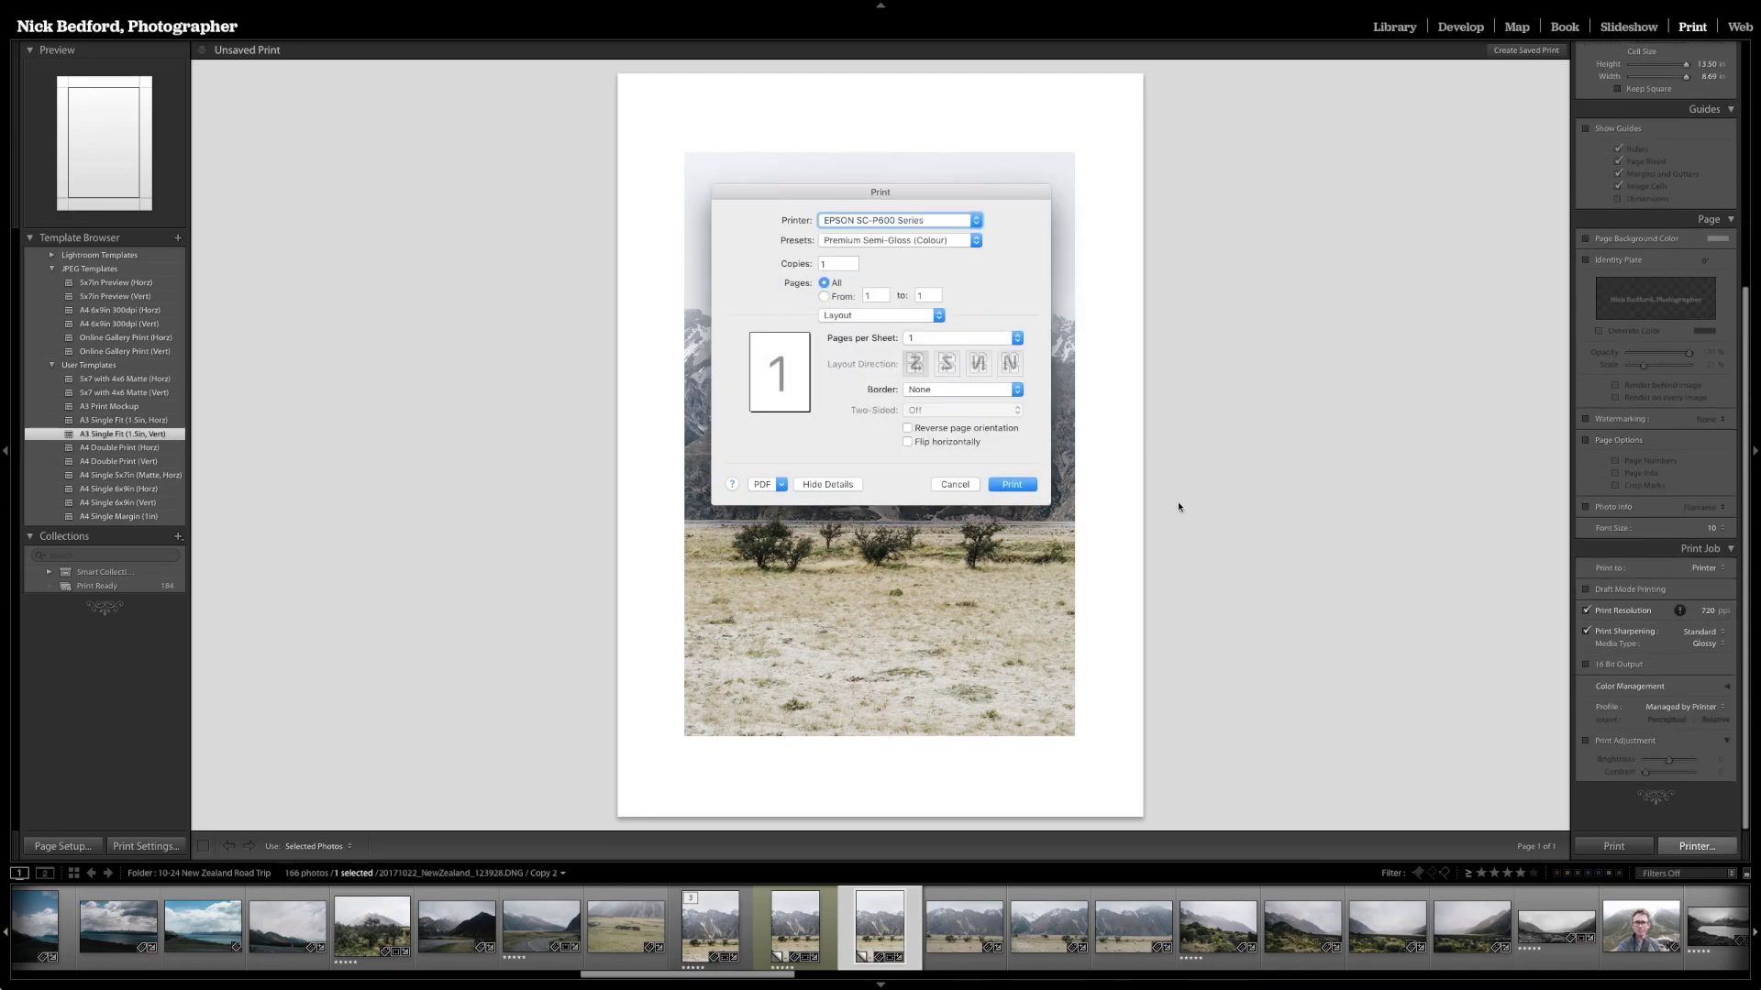
left_click(951, 241)
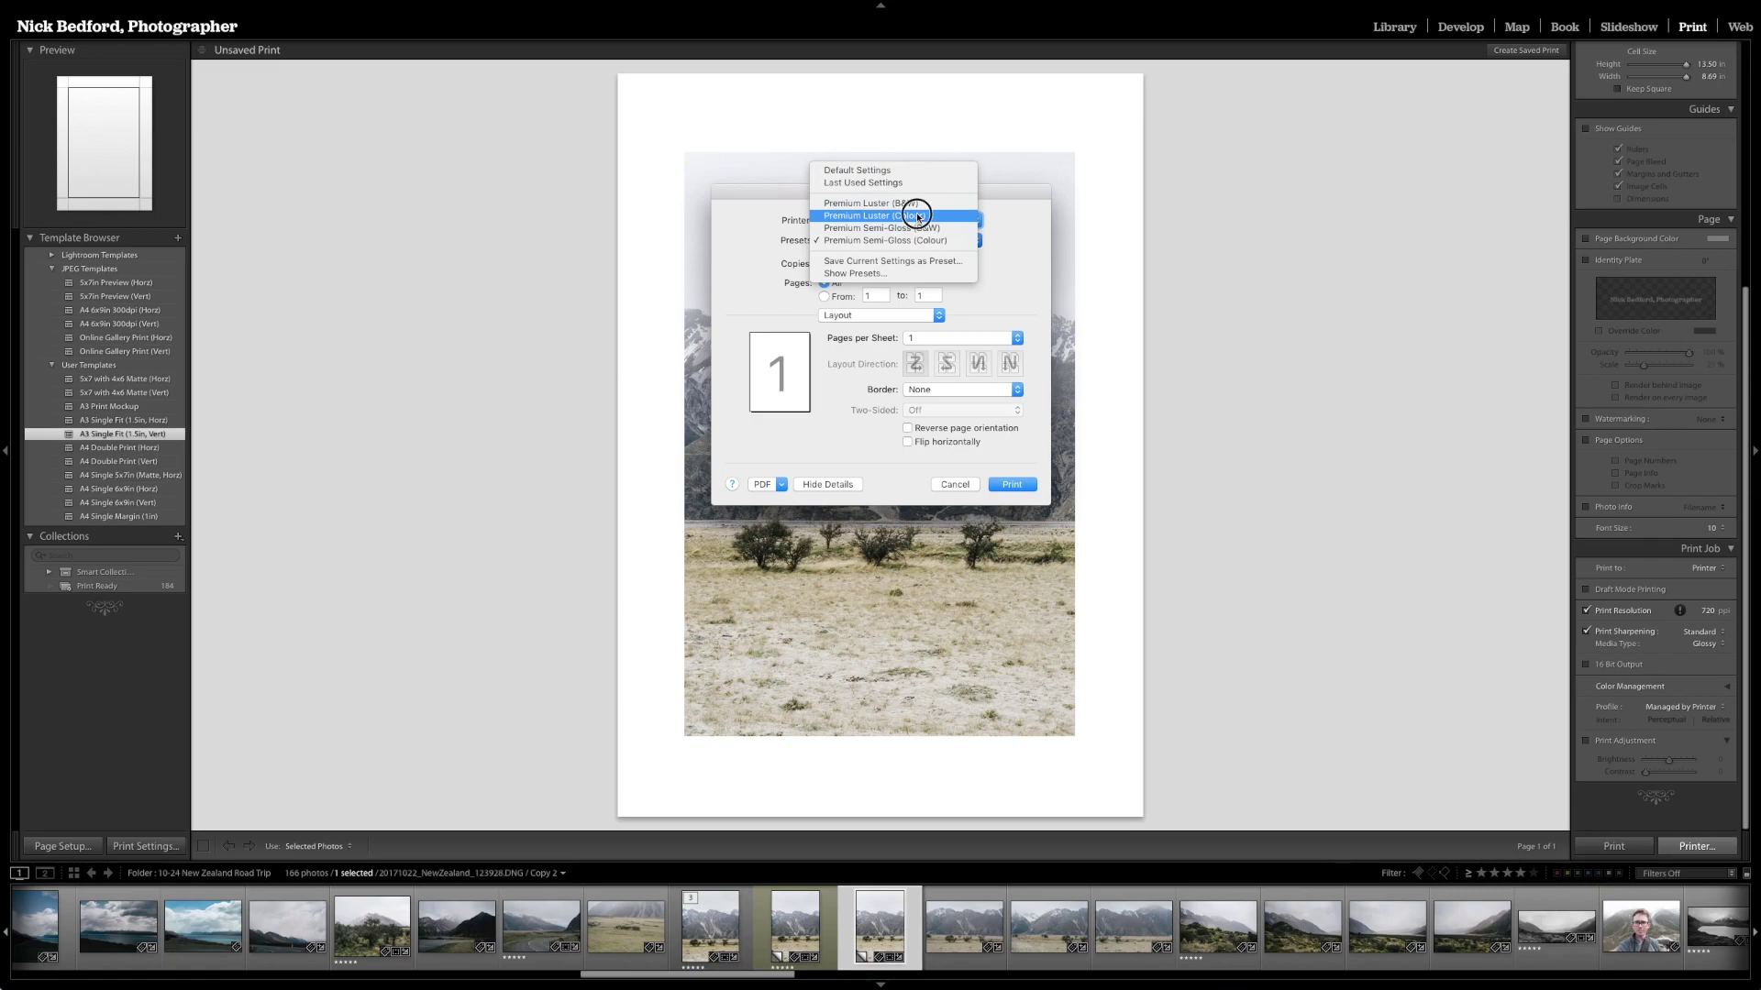
left_click(918, 216)
Show the Print Settings, choose Epson Premium Luster photo paper as the media type, and check the advanced color settings.
left_click(894, 314)
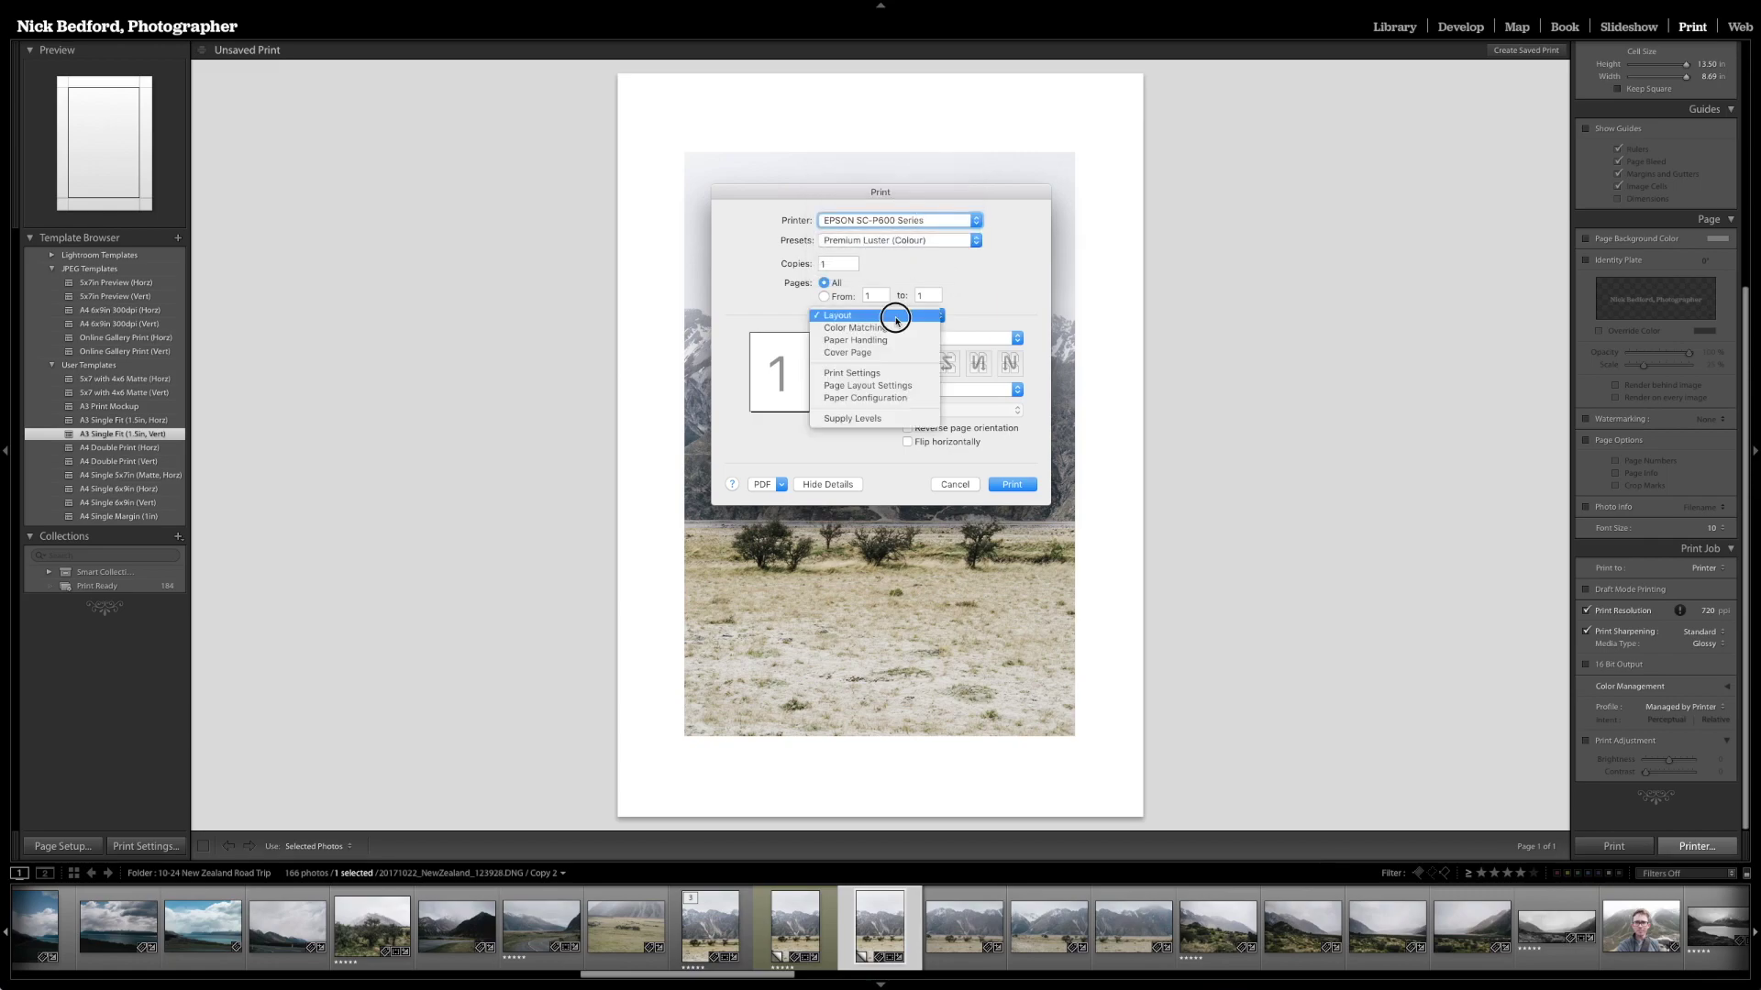
left_click(866, 373)
left_click(921, 380)
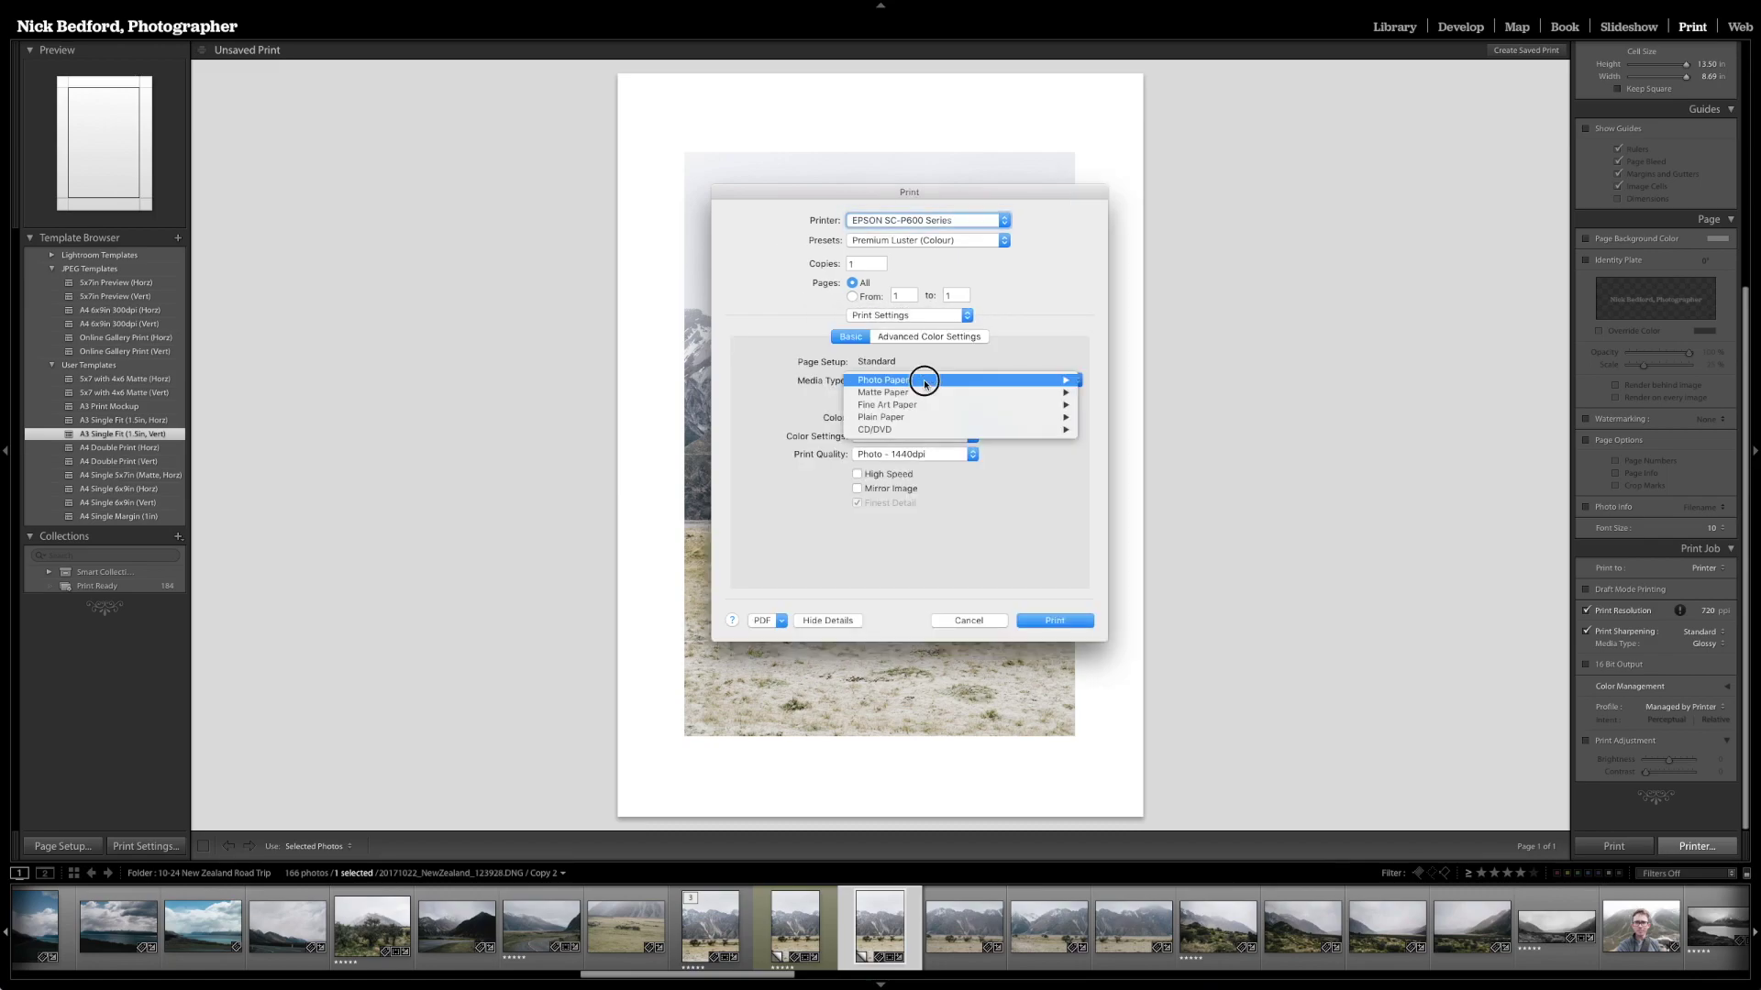
mouse_move(952, 380)
left_click(1114, 419)
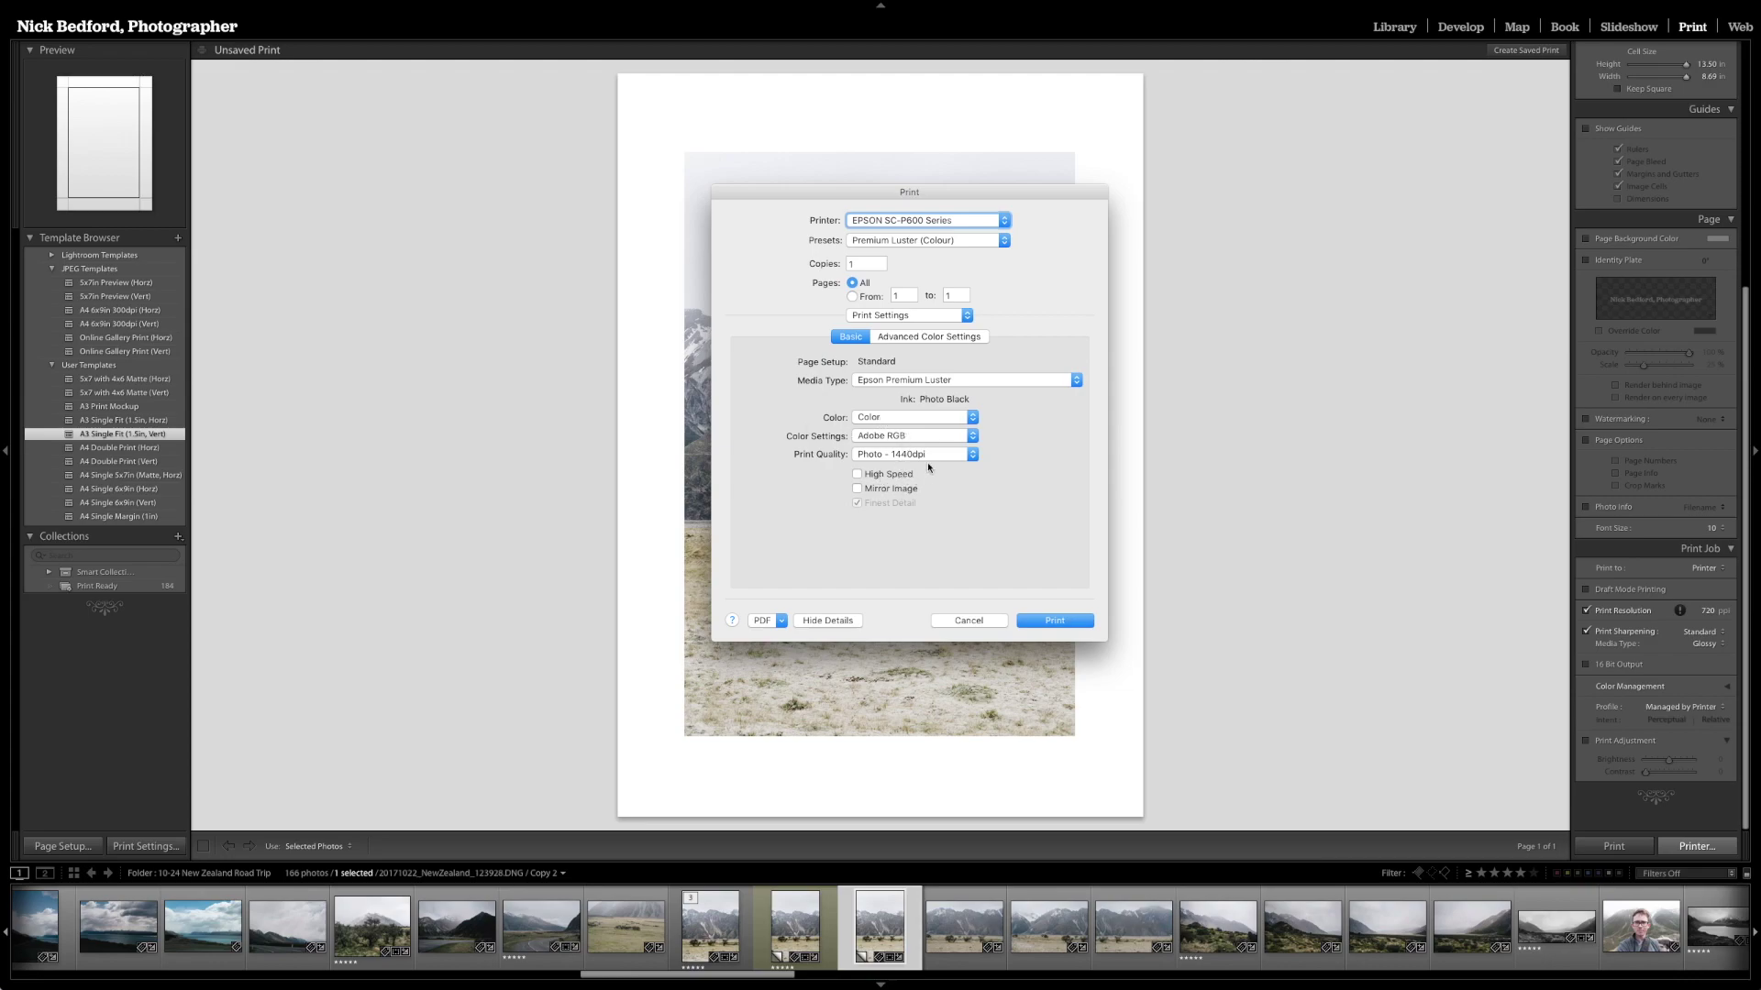
left_click(928, 336)
left_click(853, 336)
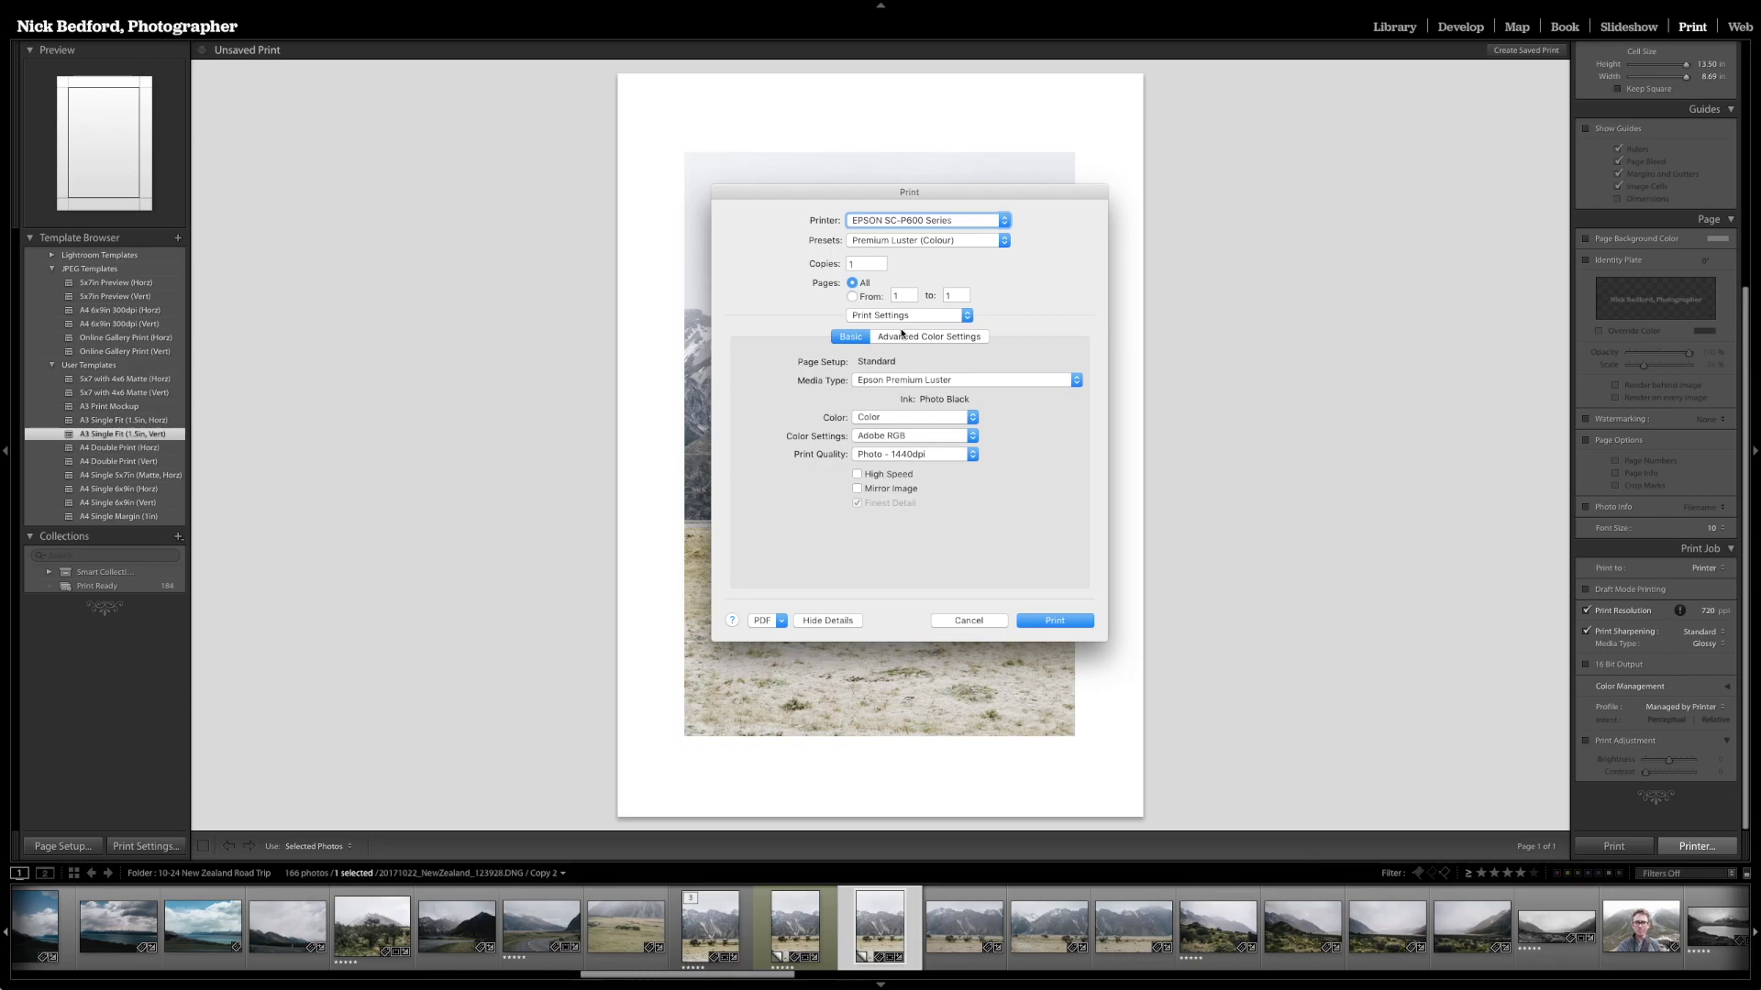